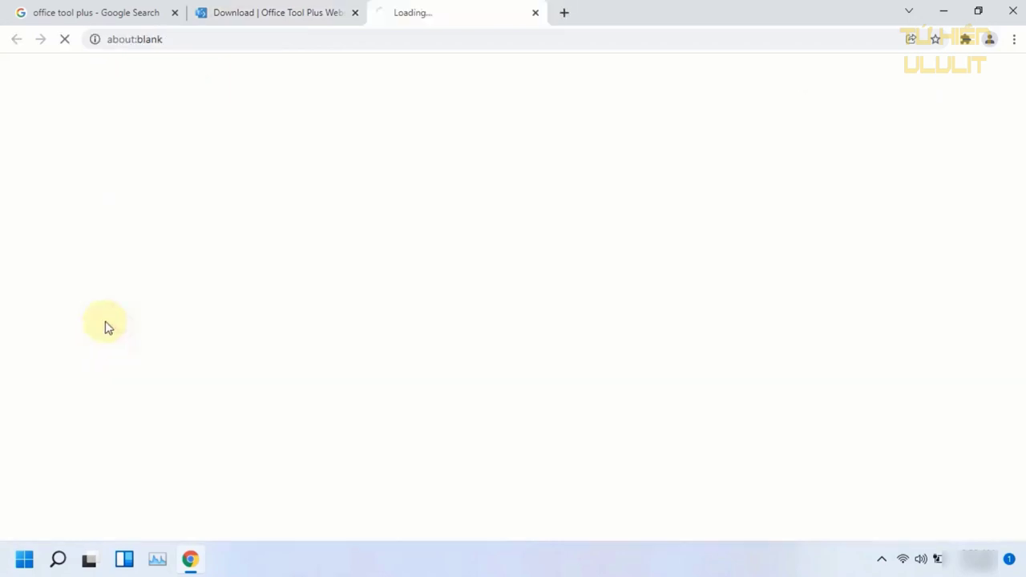
Step: Download the Normal (ZIP archive) edition of Office Tool Plus 8.2.9.2 and save it to the Desktop
click(641, 256)
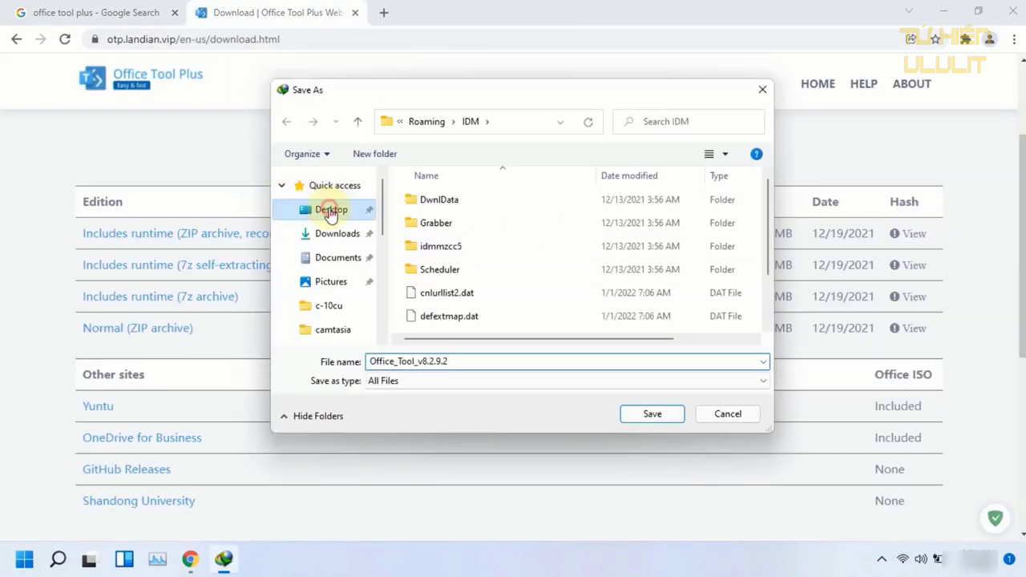
click(329, 209)
click(649, 414)
click(534, 344)
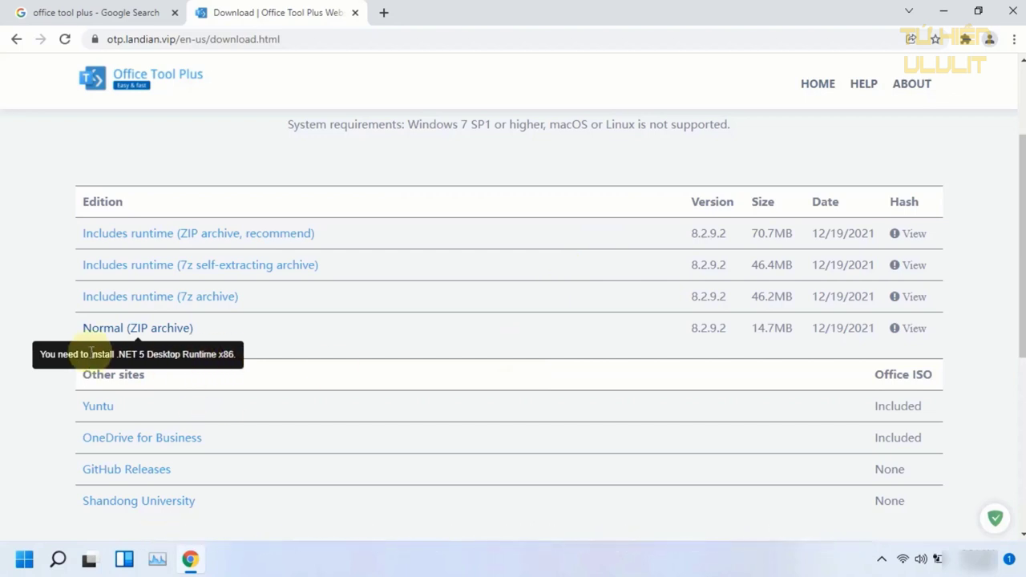
Step: Close the Office Tool Plus download page and search Google for "microsoft net framework"
click(356, 14)
drag(245, 88, 21, 95)
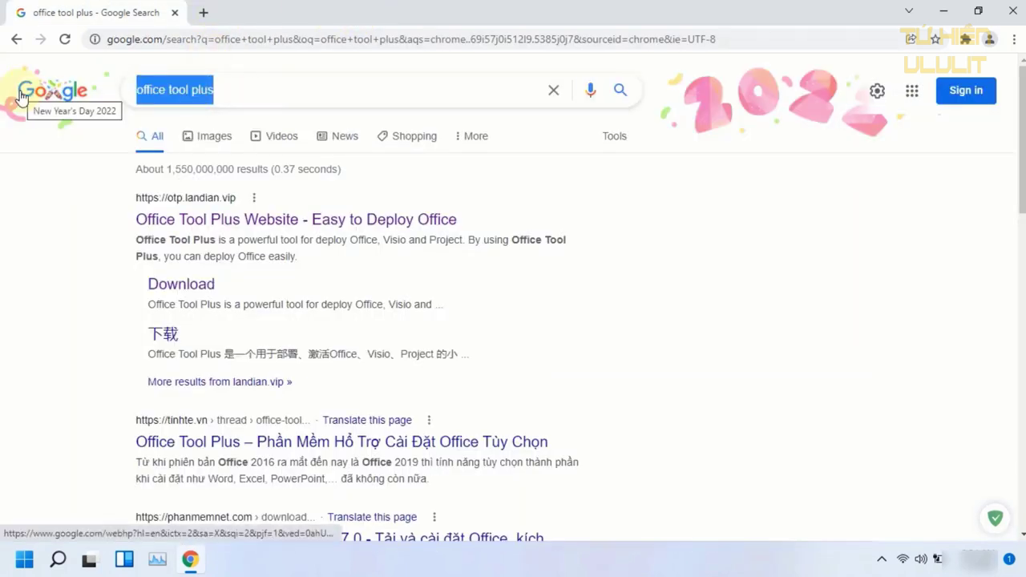
text(micros)
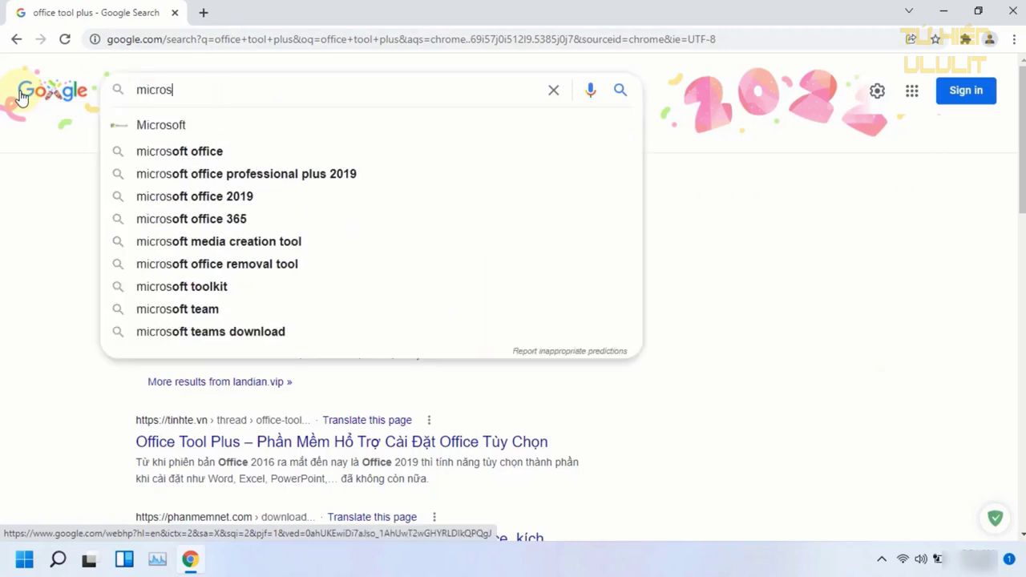
text(oft ne)
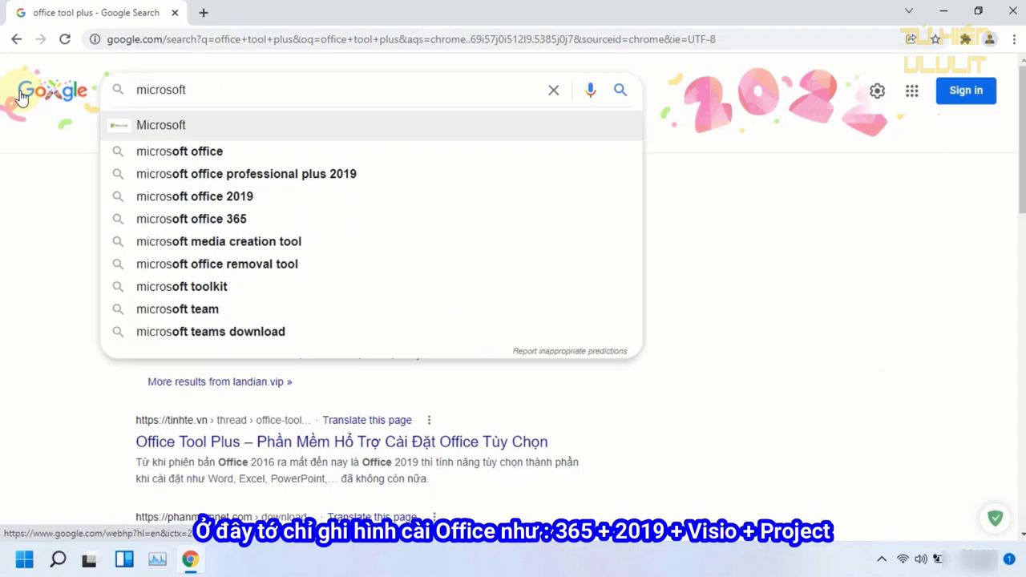
key(Up)
key(Up)
key(Up)
key(Up)
key(Up)
key(Up)
key(Up)
key(Up)
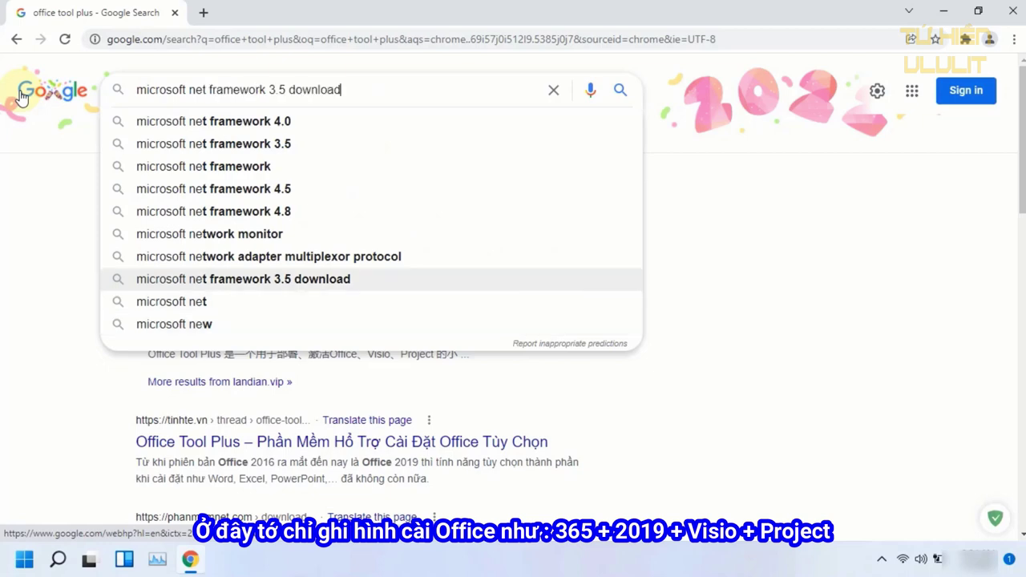
key(Return)
Step: Open Microsoft's official Download .NET Framework search result in a new browser tab and switch to it
right_click(268, 218)
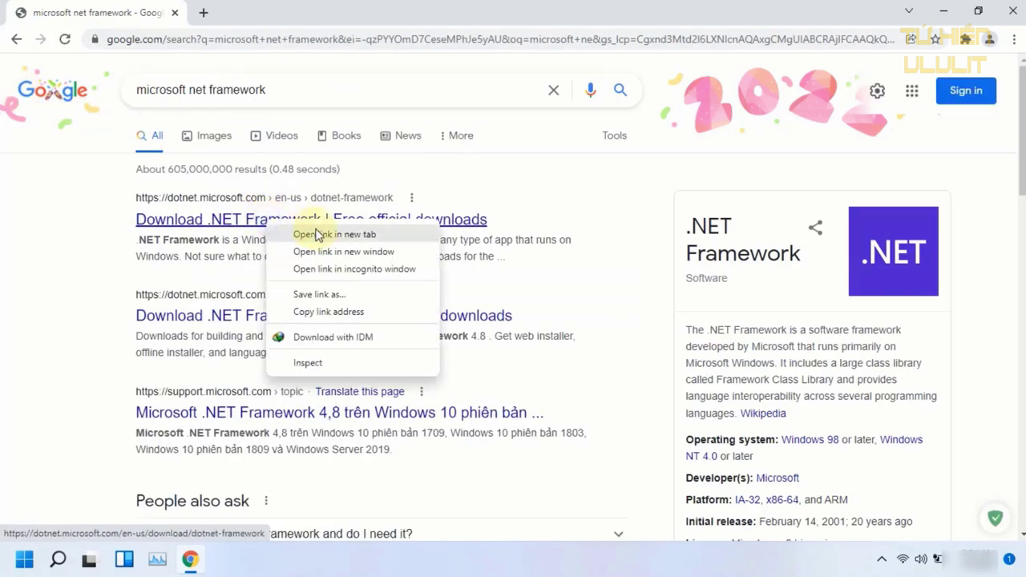
click(298, 232)
click(215, 13)
Step: Go through the recommended downloads and the list of all .NET versions to the .NET 5.0 download page
scroll(221, 362, down, 2)
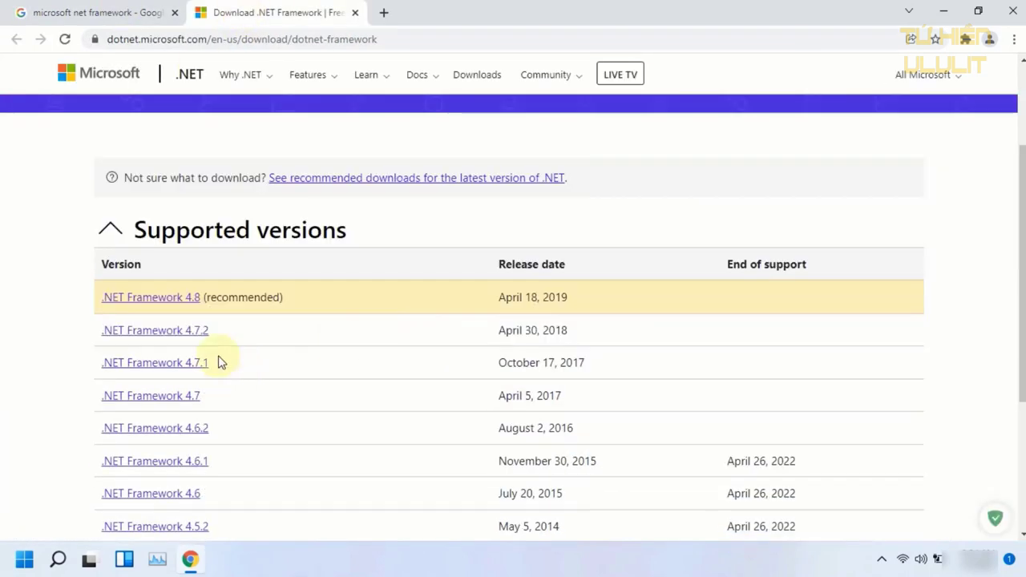
click(559, 182)
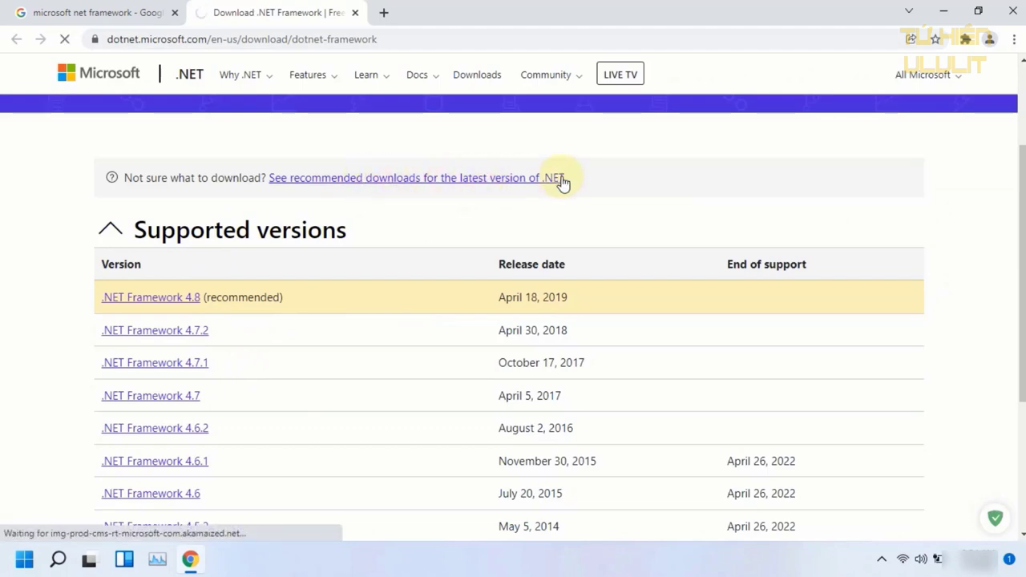
scroll(483, 321, down, 2)
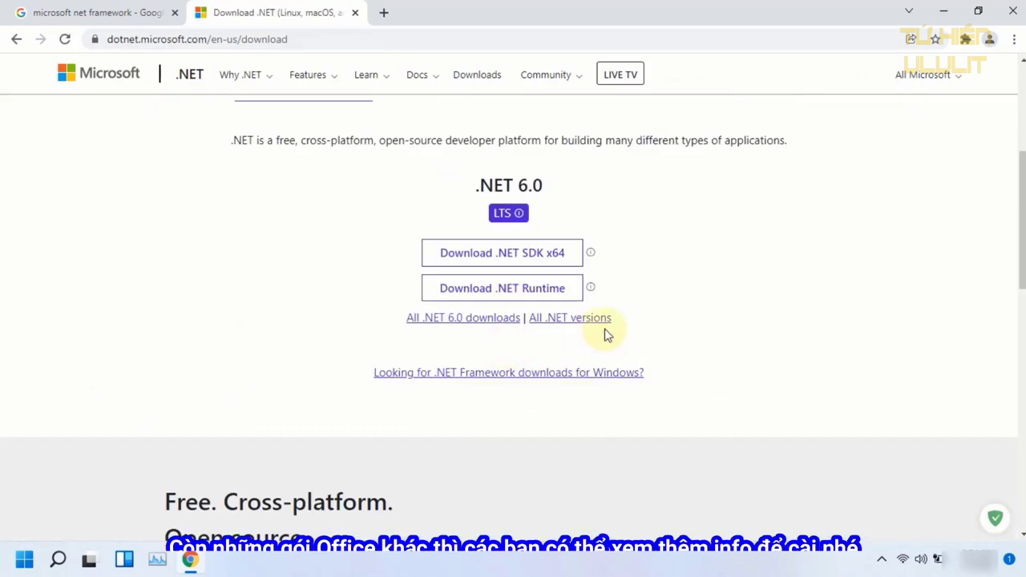
click(557, 321)
scroll(564, 325, down, 3)
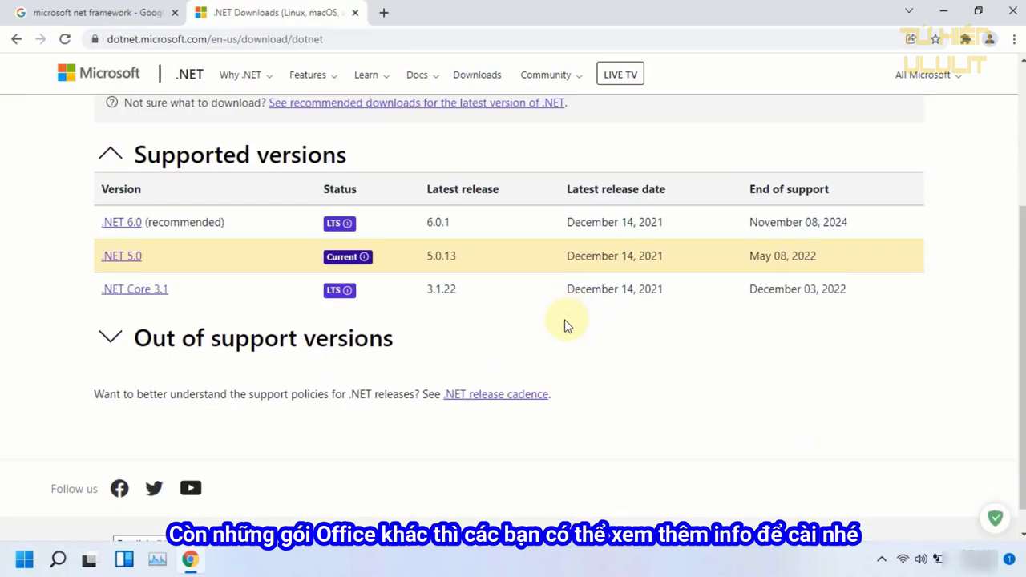
click(130, 264)
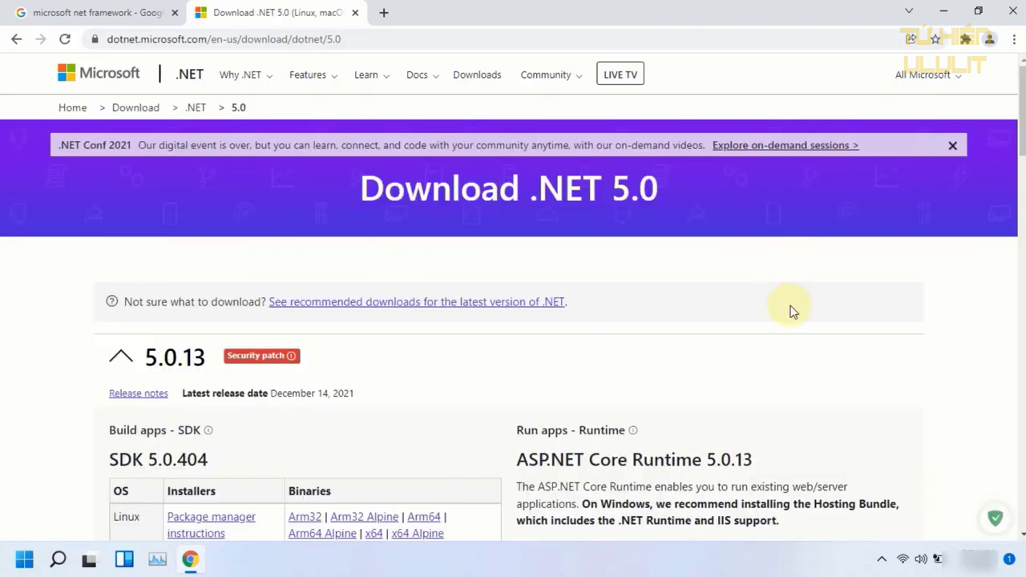
Step: Request the Windows x86 installer of .NET Desktop Runtime 5.0.13
scroll(721, 308, down, 2)
scroll(799, 326, down, 4)
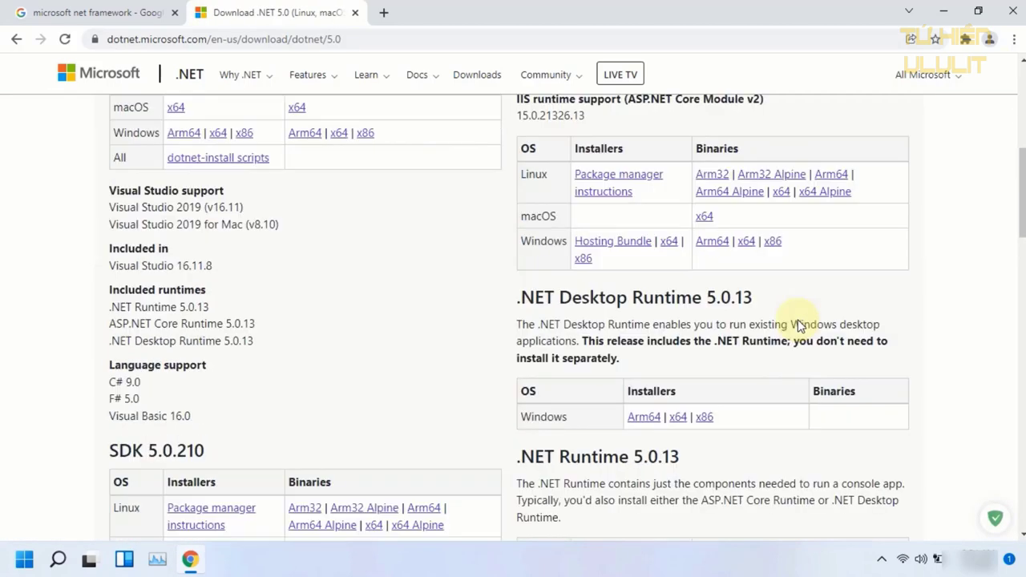
drag(522, 295, 802, 297)
click(802, 297)
click(705, 416)
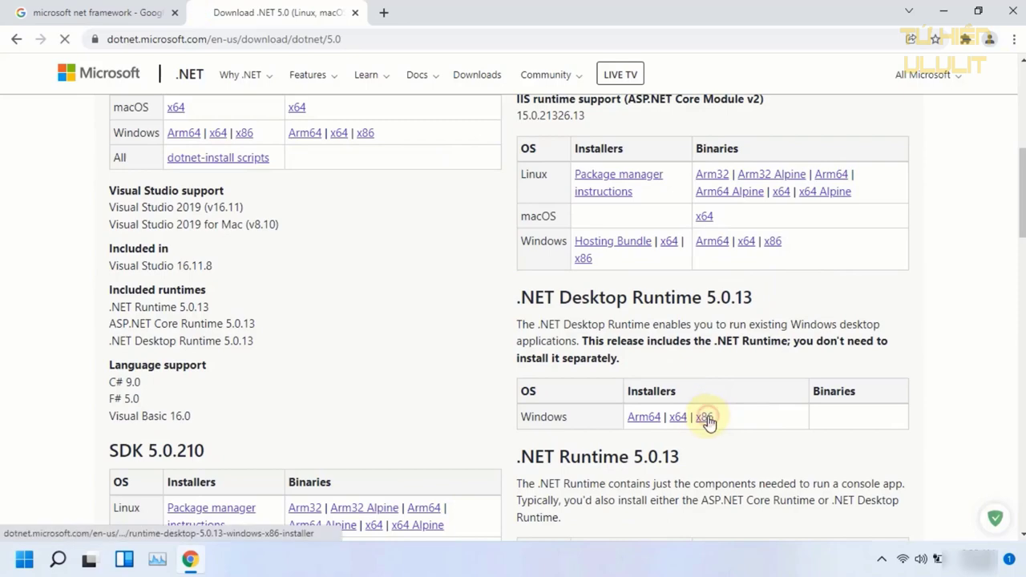
Step: Download the x86 runtime installer through its direct link and save it to the Desktop
scroll(713, 420, down, 4)
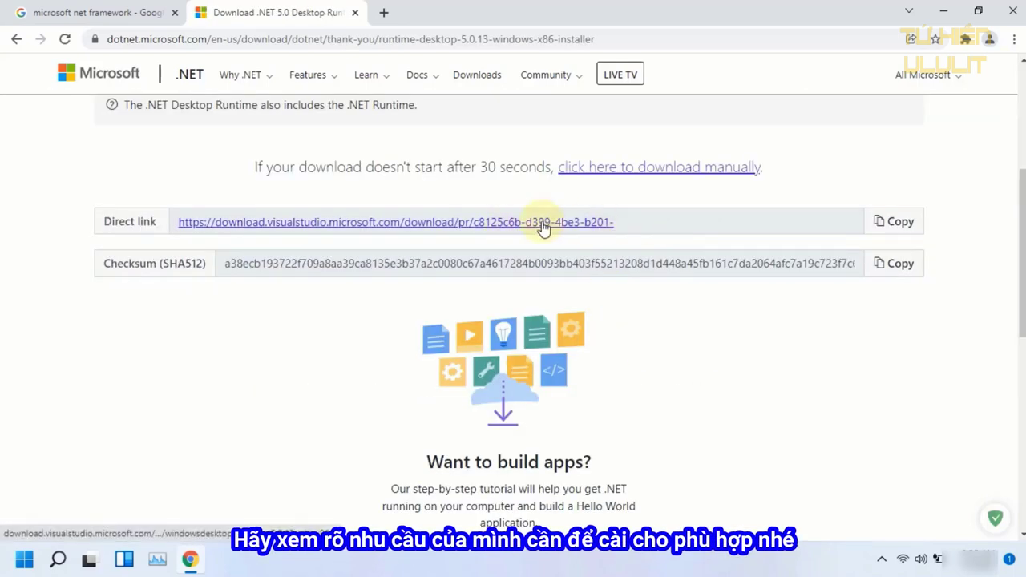
click(449, 224)
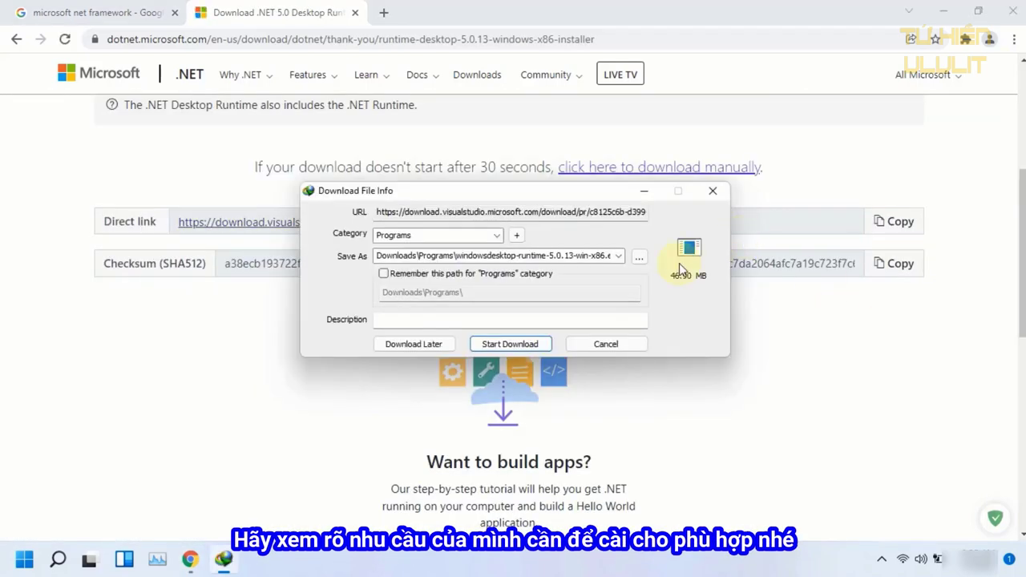
click(639, 254)
click(330, 211)
click(650, 412)
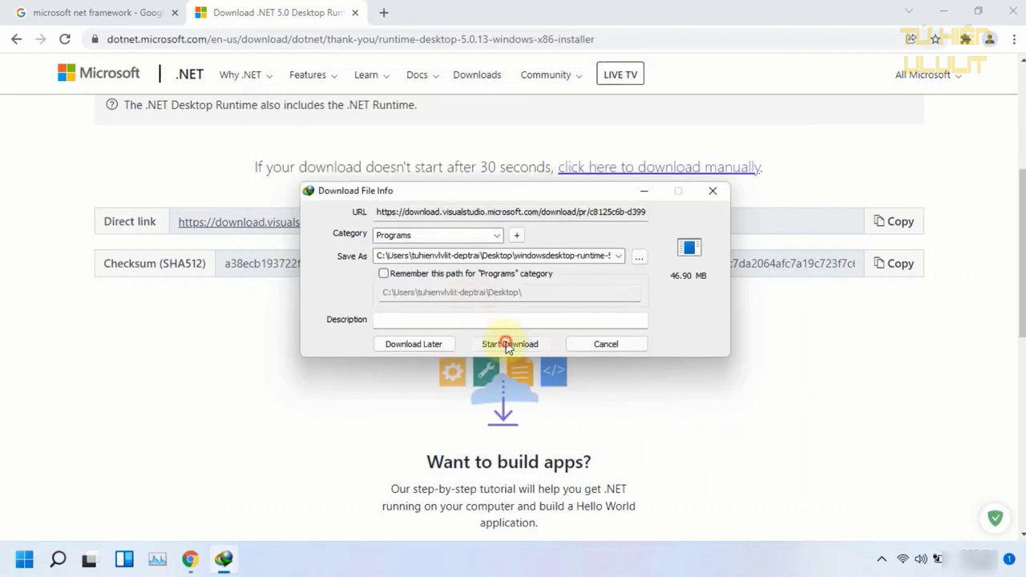
click(506, 343)
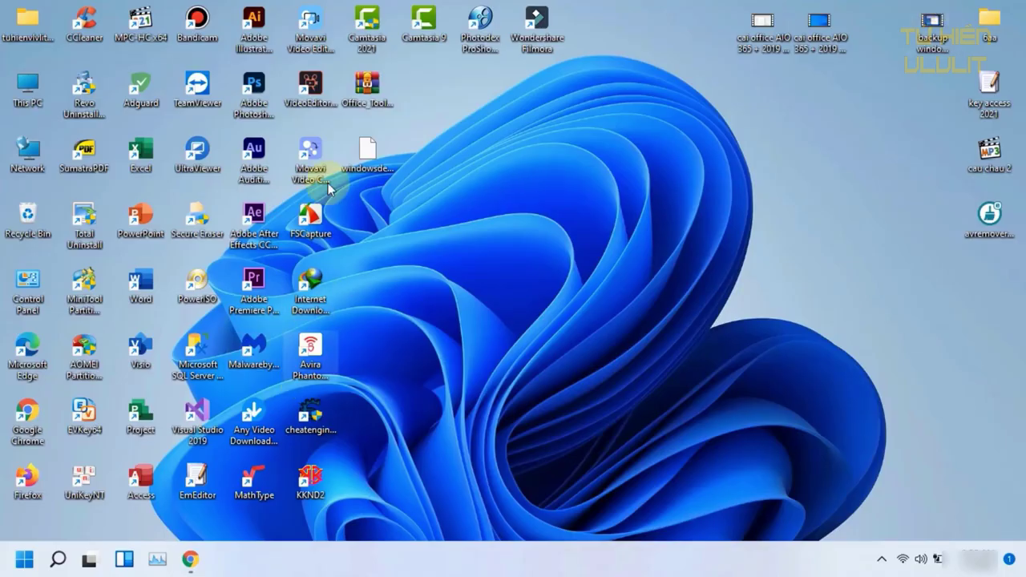
Step: Open the downloaded Windows Desktop Runtime 5.0.13 (x86) installer and close its setup without making changes
double_click(370, 149)
click(699, 423)
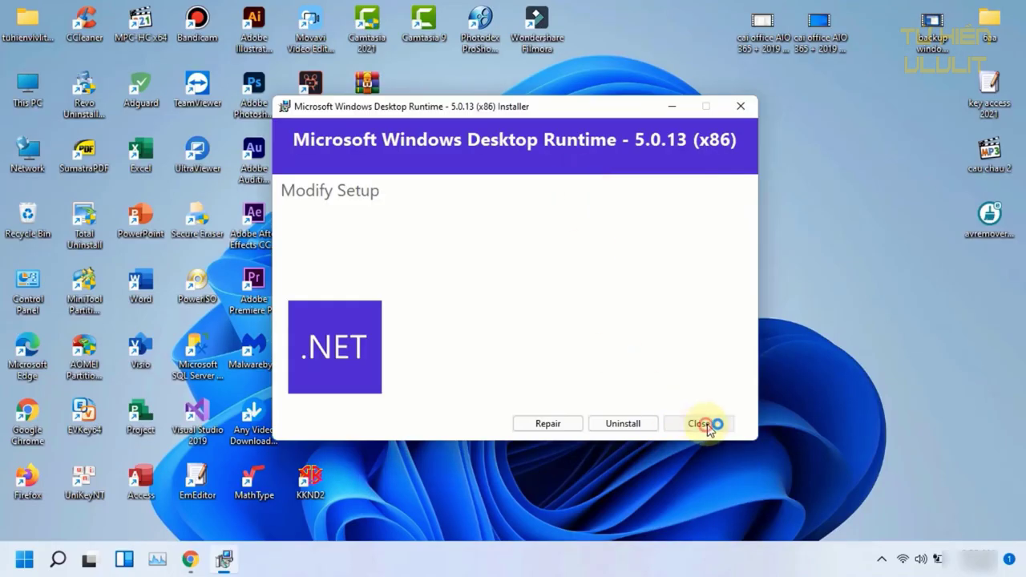
click(557, 335)
Step: Move the runtime installer and the Office_Tool archive to an empty area of the desktop and refresh it
drag(371, 152, 650, 215)
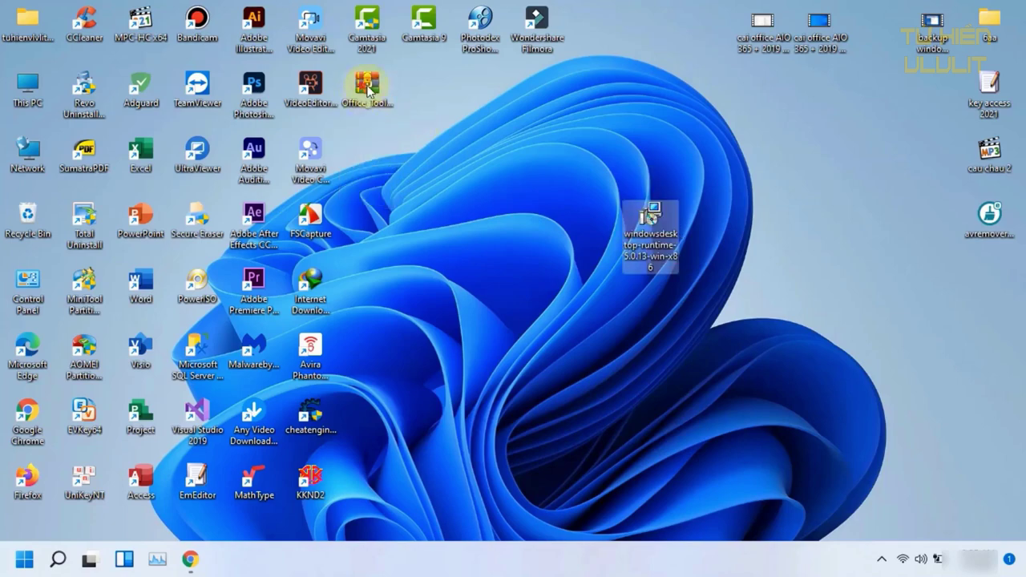
drag(367, 84, 707, 167)
right_click(494, 226)
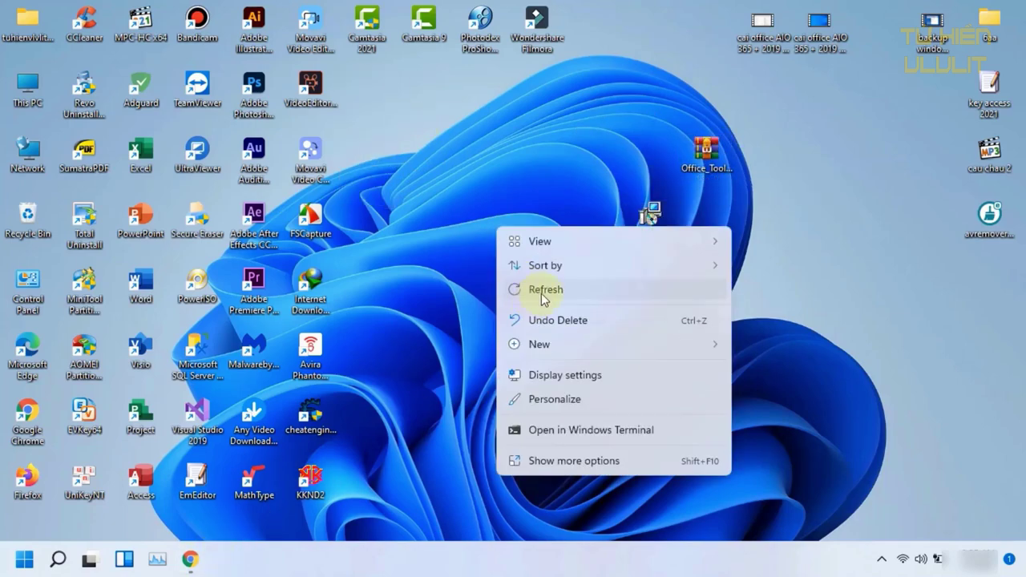
click(541, 290)
Step: Check the installed programs in Control Panel for the x86 and x64 Microsoft Windows Desktop Runtime 5.0.13 entries and minimize the window
double_click(28, 289)
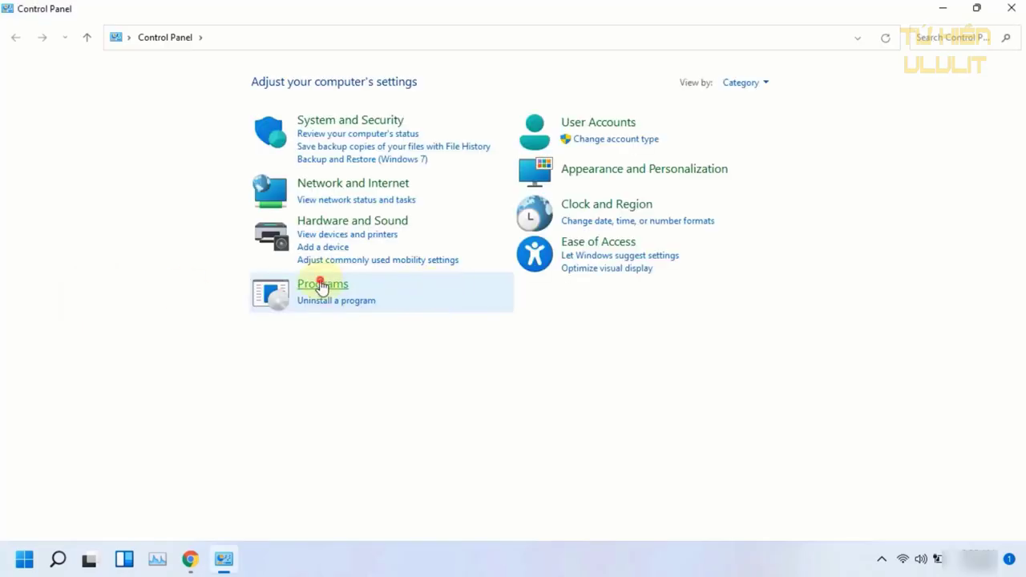
click(318, 284)
click(233, 80)
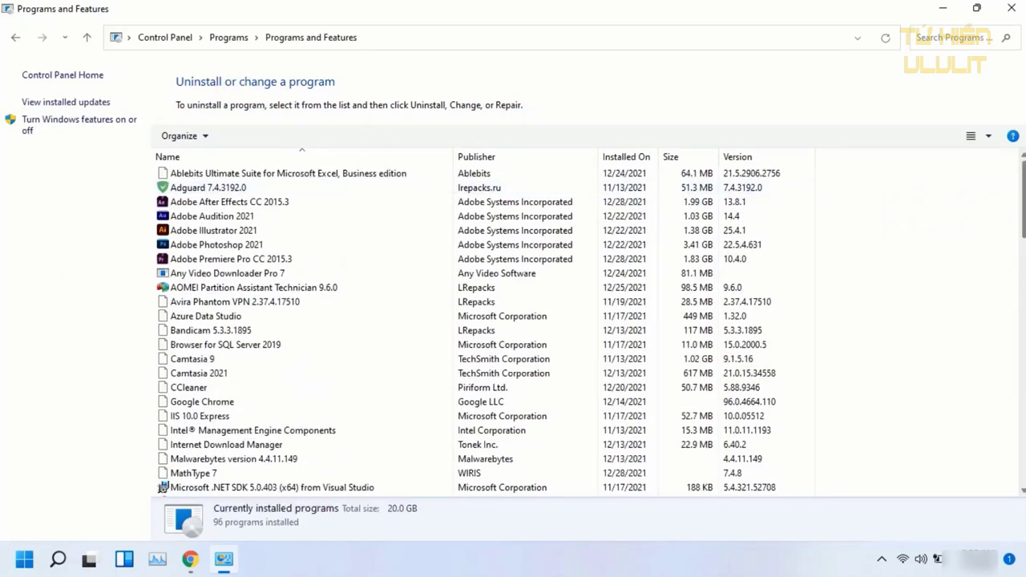
scroll(904, 222, down, 4)
scroll(1023, 383, down, 15)
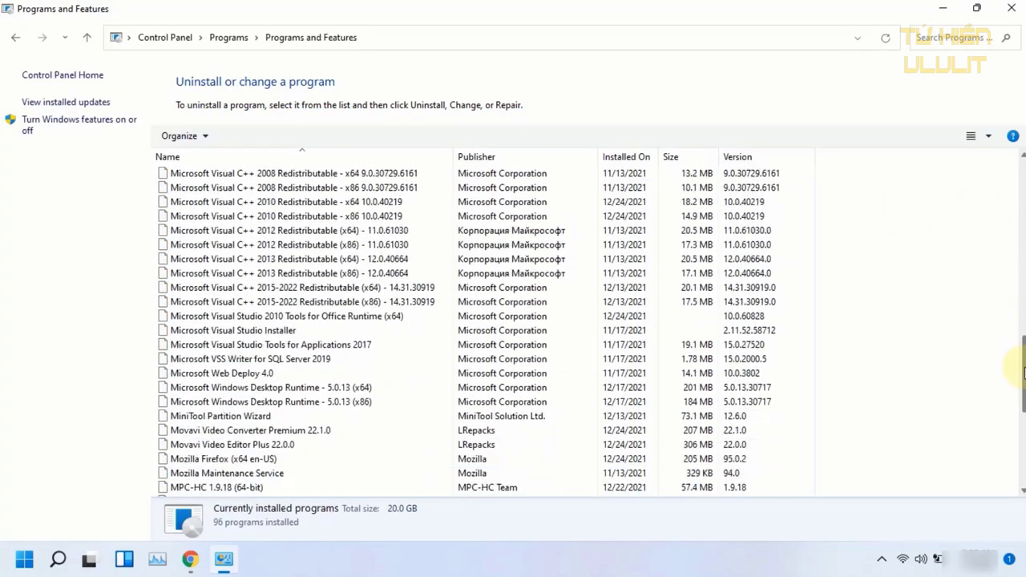
click(346, 344)
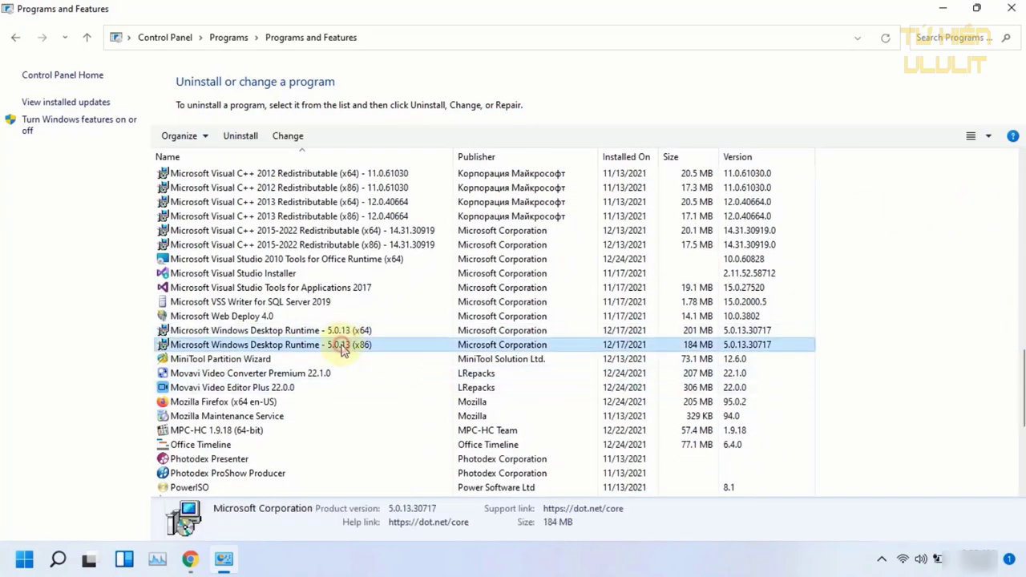
click(349, 331)
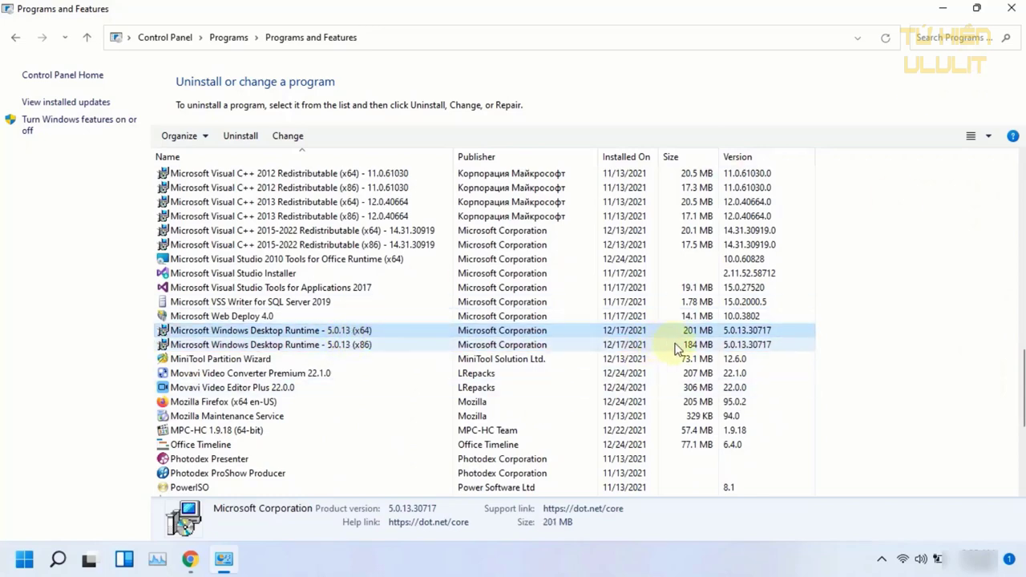
click(942, 8)
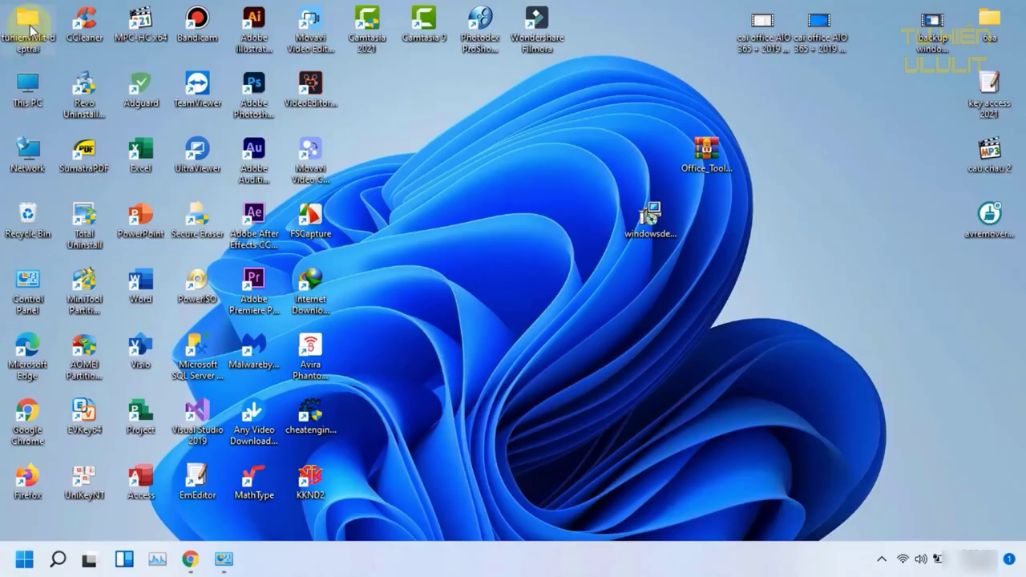
Step: Open the Office_Tool_v8.2.9.2 folder on the data-wait (D:) drive and launch Office Tool Plus from it
double_click(35, 40)
click(59, 484)
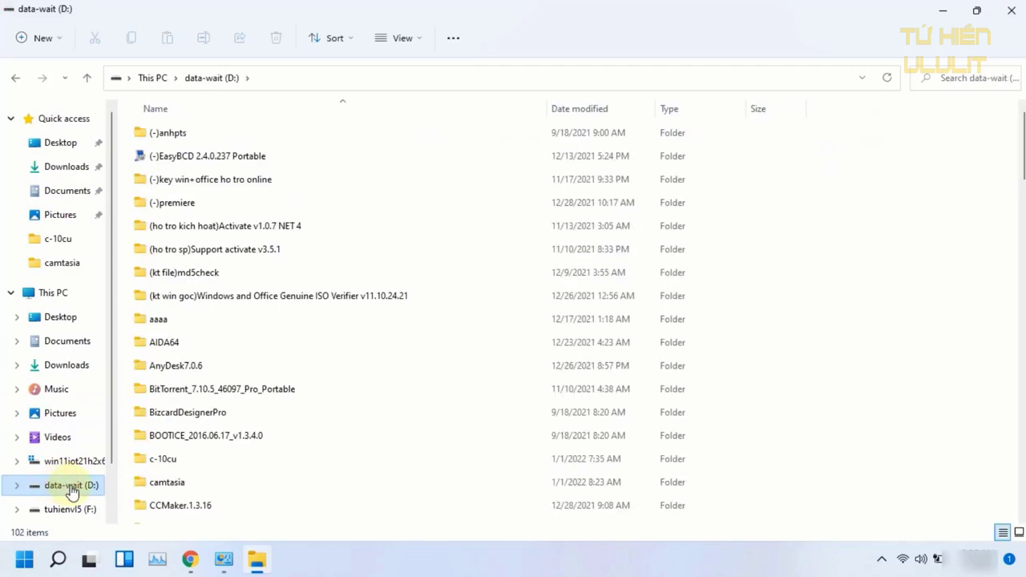
scroll(271, 326, down, 3)
scroll(264, 345, down, 7)
click(210, 302)
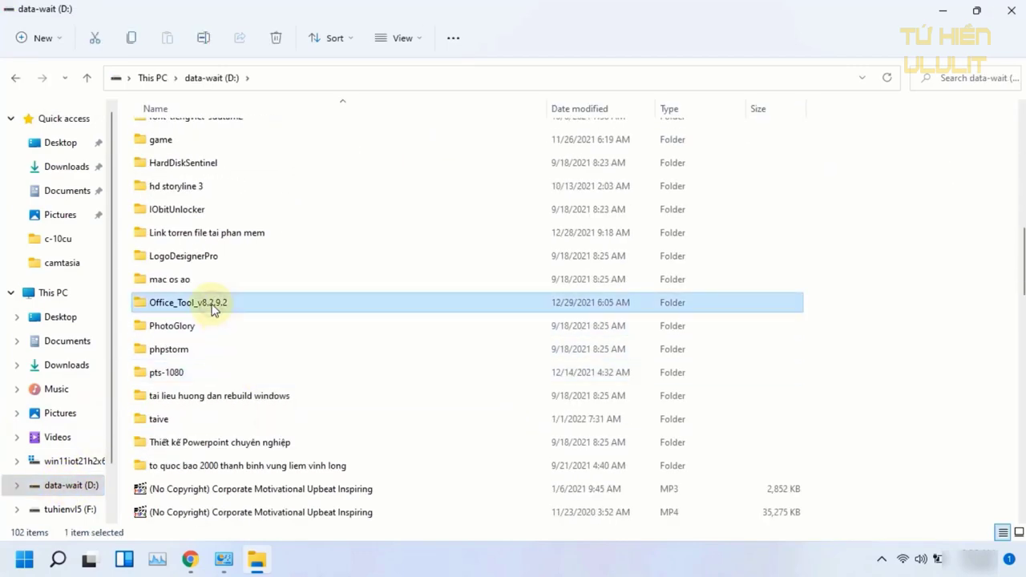
click(210, 302)
click(155, 302)
double_click(156, 302)
double_click(172, 157)
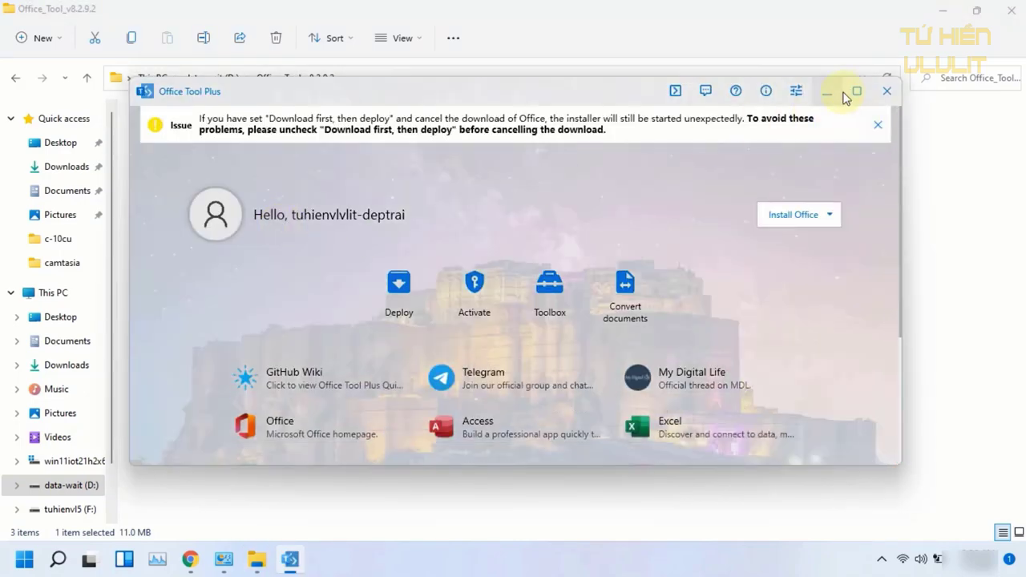
Step: Maximize the Office Tool Plus window and dismiss the issue notice
click(846, 92)
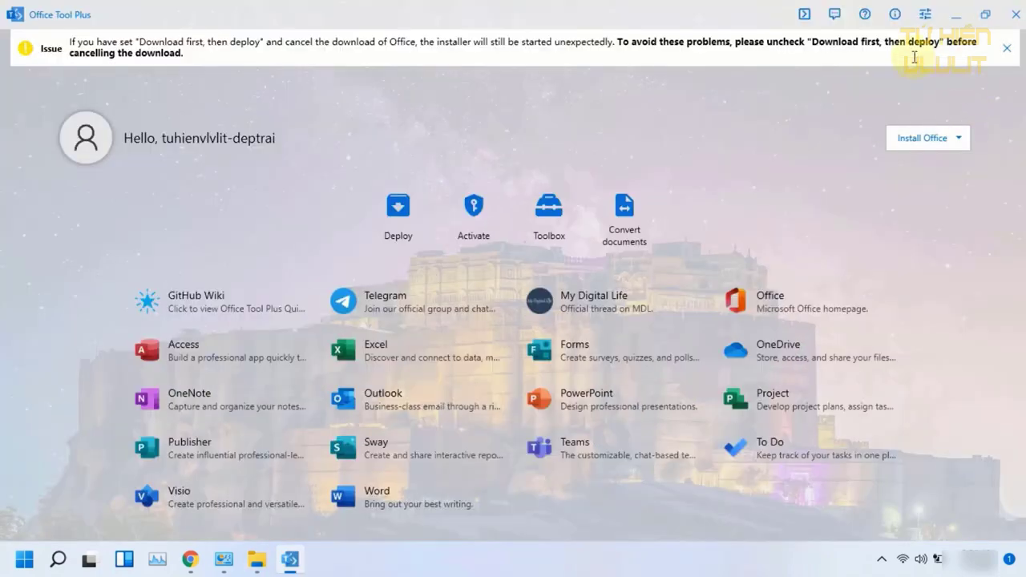
click(1007, 48)
click(983, 15)
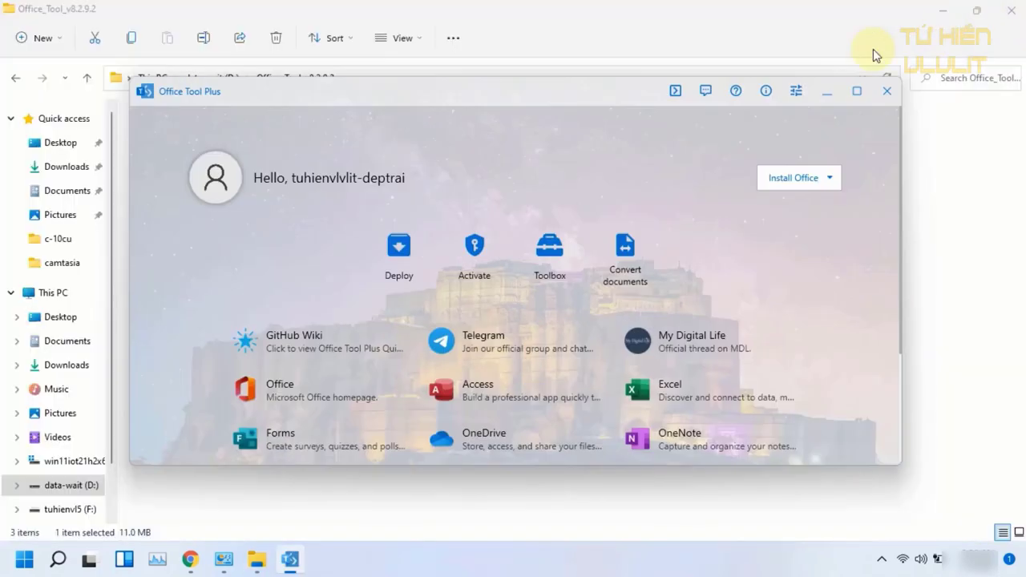
click(856, 91)
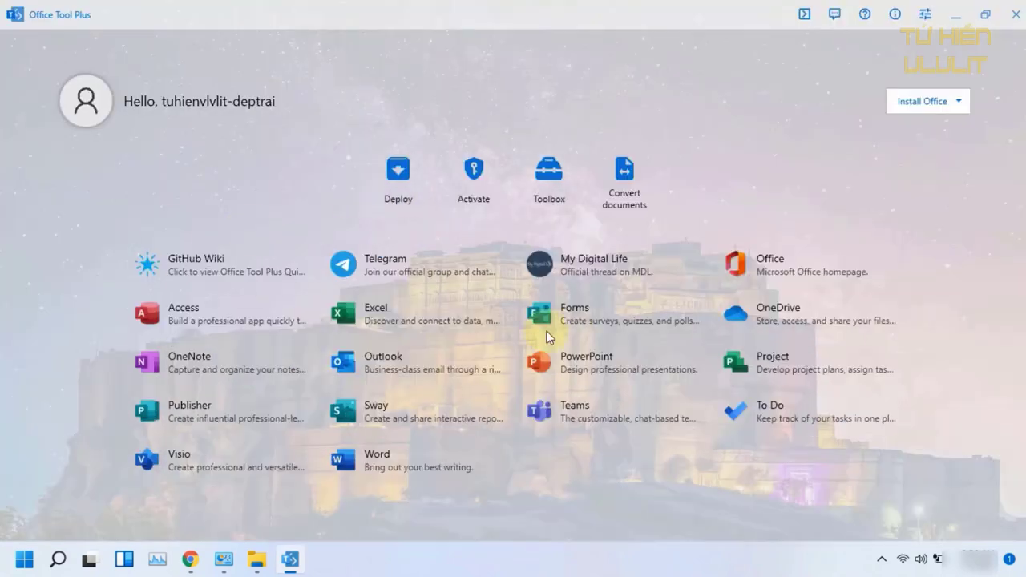
Step: Open the Deploy page and review the listed Office products and deployment settings
click(394, 192)
scroll(437, 299, down, 15)
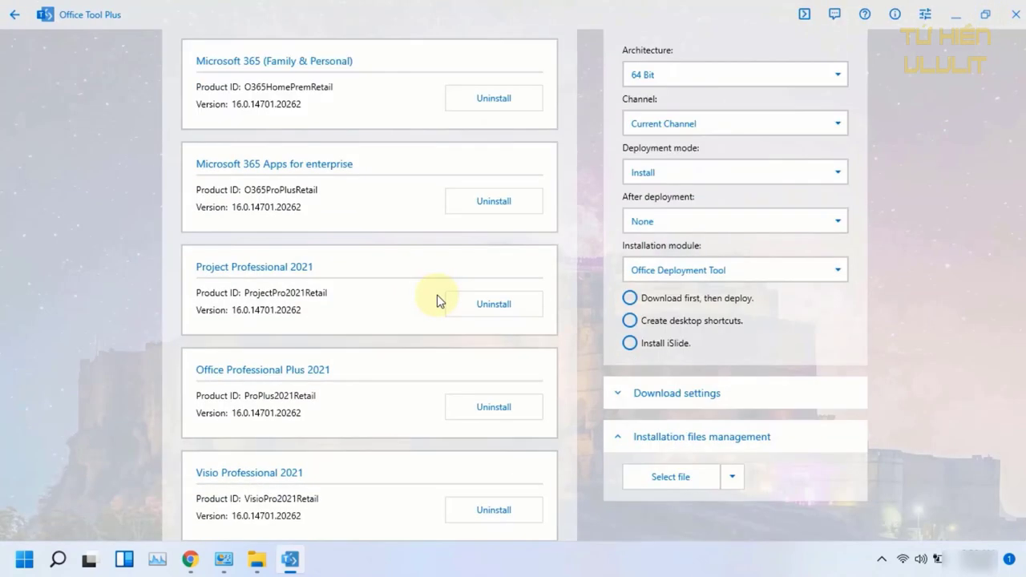
scroll(436, 301, up, 10)
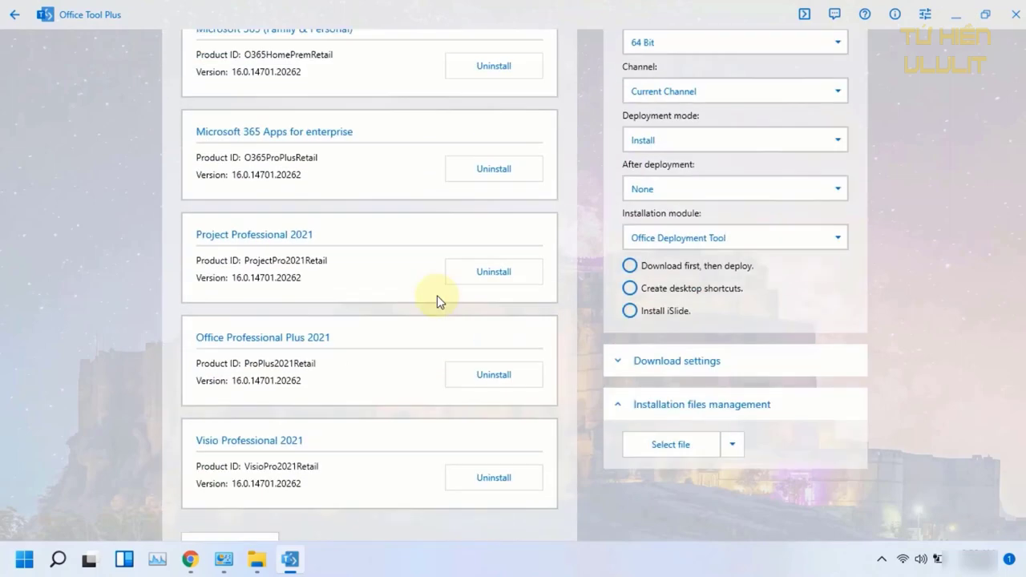
Step: Close Office Tool Plus and the Office_Tool_v8.2.9.2 folder window, and refresh the desktop
scroll(436, 301, up, 3)
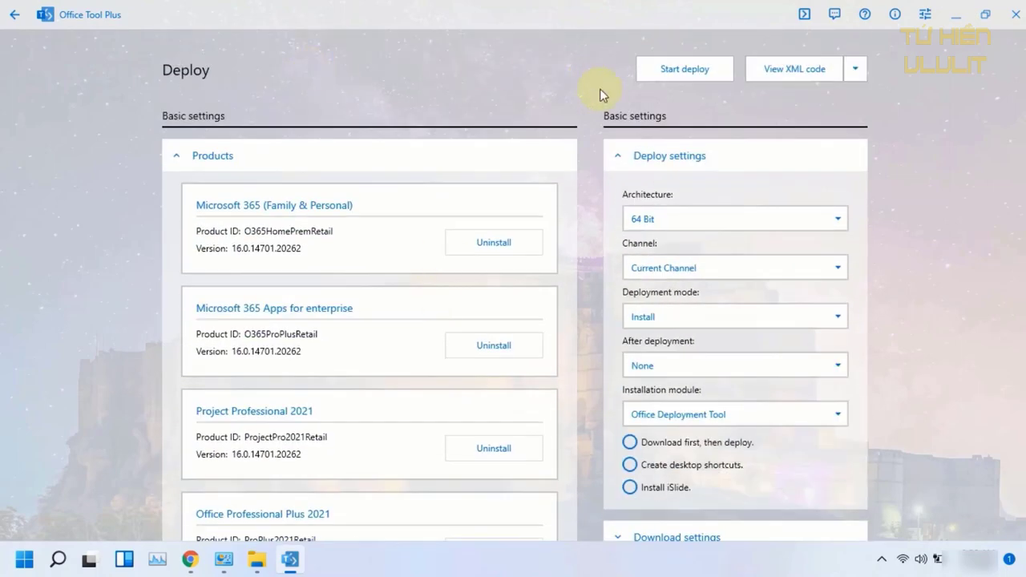
click(985, 14)
click(855, 90)
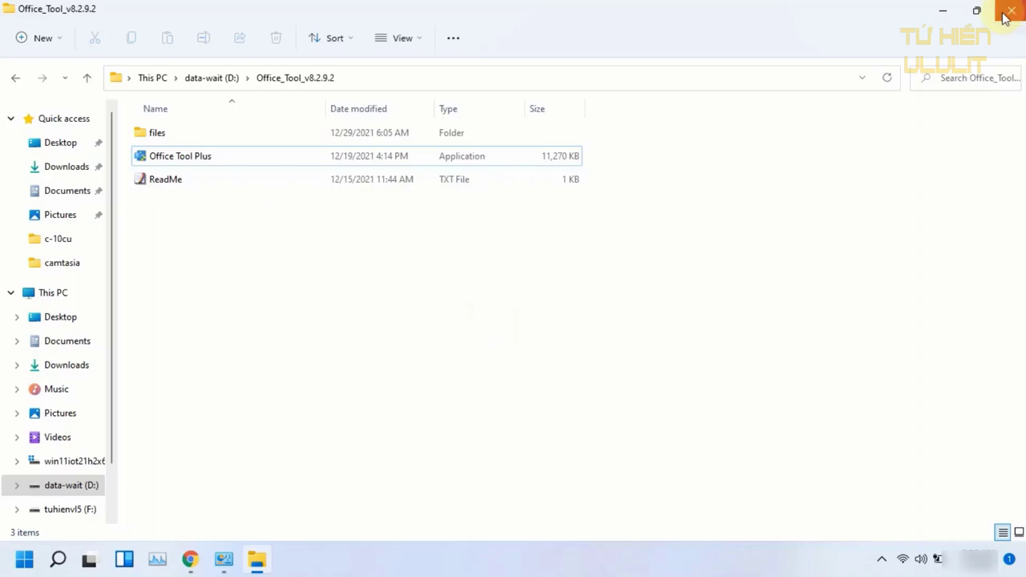
click(976, 11)
click(515, 158)
right_click(484, 182)
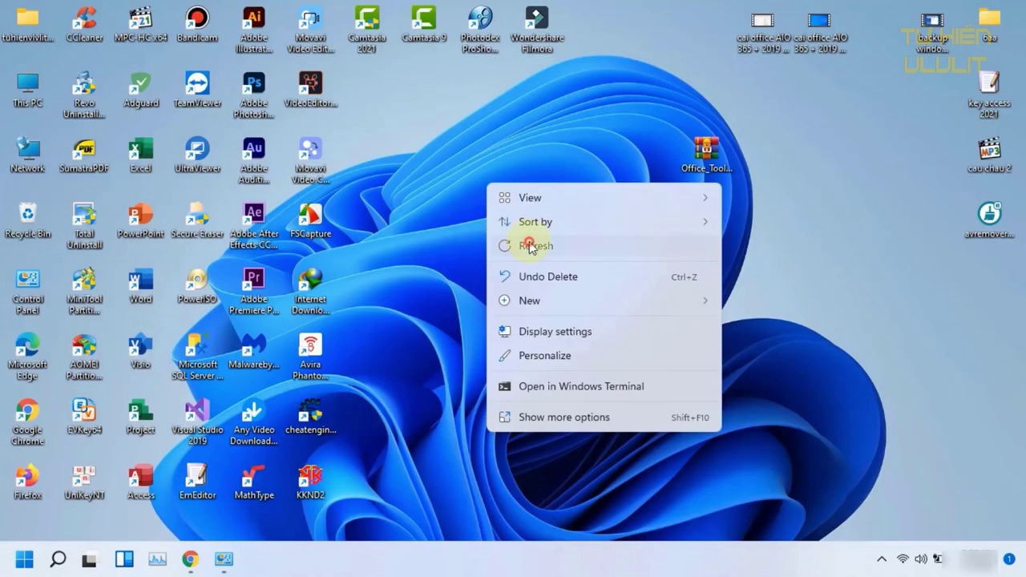
click(529, 246)
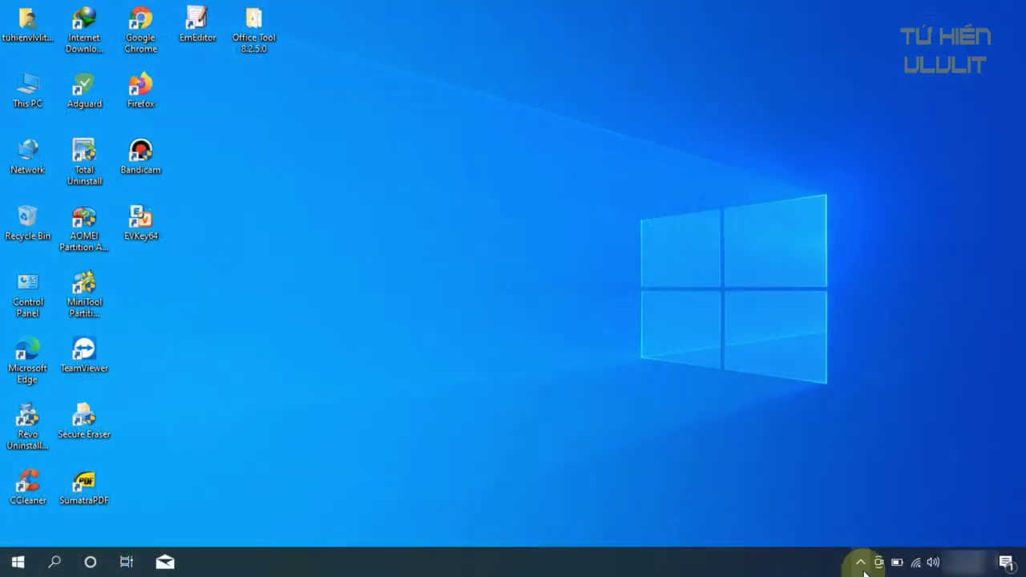
click(861, 563)
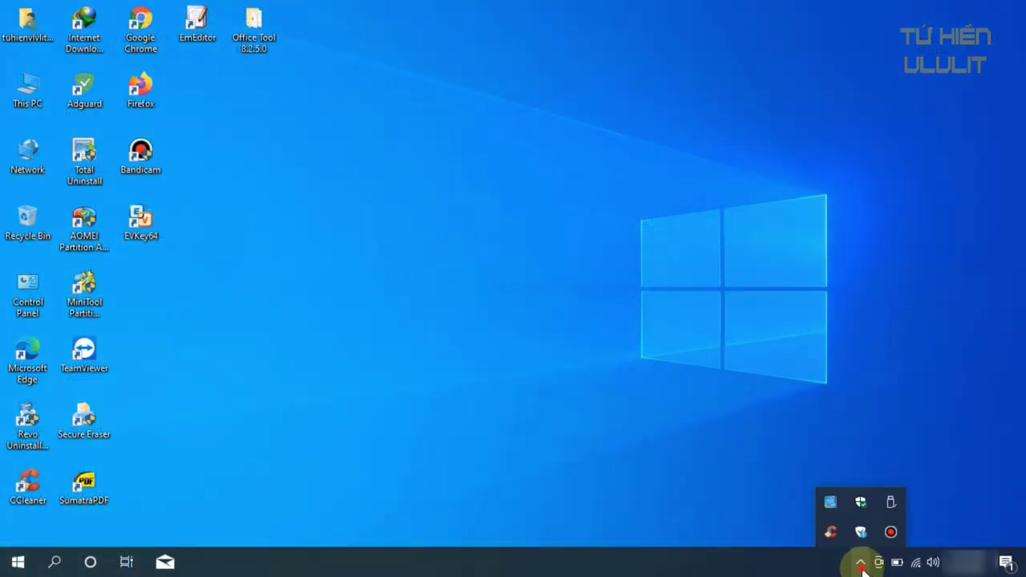
click(861, 563)
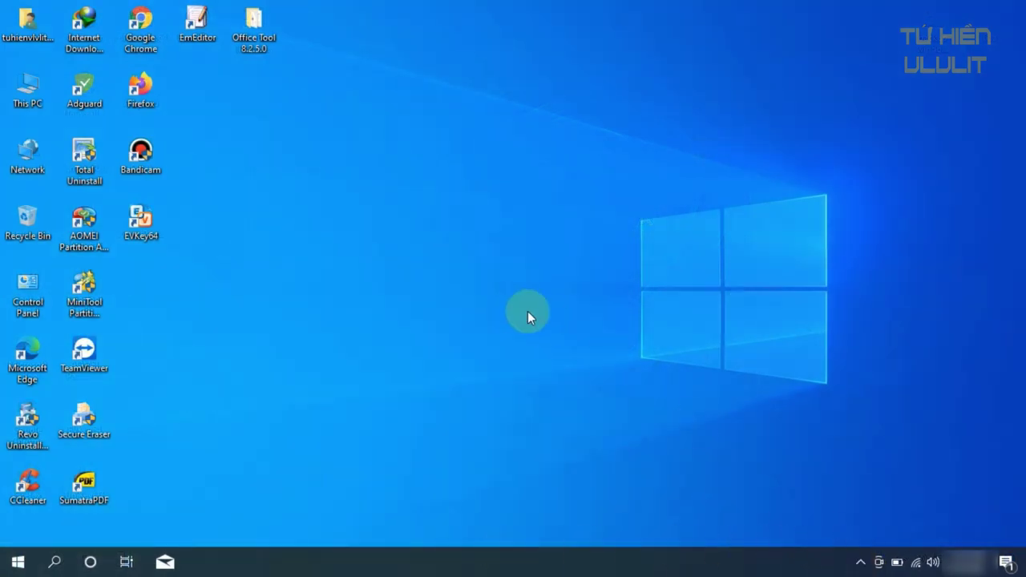
Step: Launch Office Tool Plus from the Office Tool 8.2.5.0 desktop folder, minimize the folder window and maximize the program
double_click(263, 40)
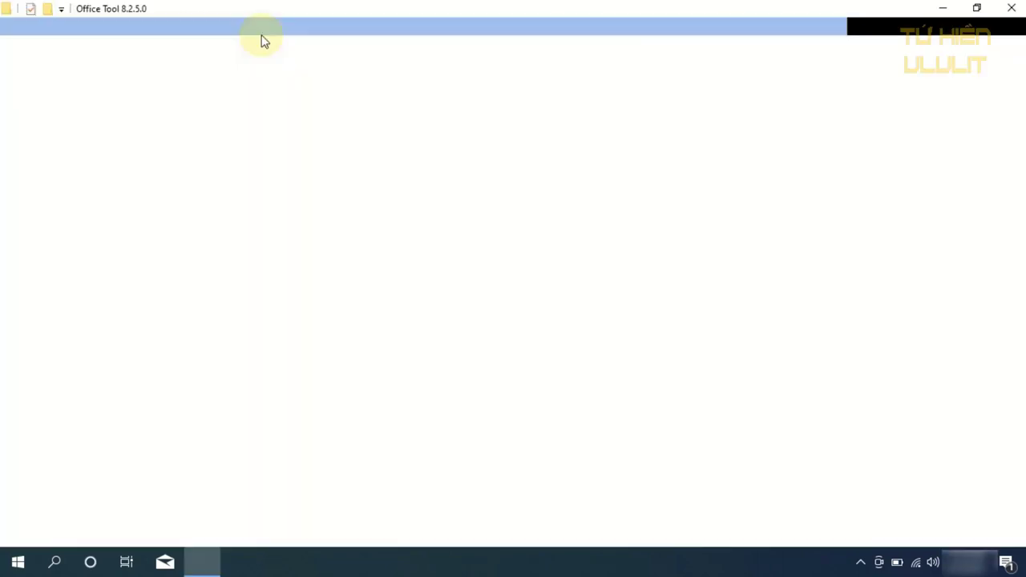
click(197, 117)
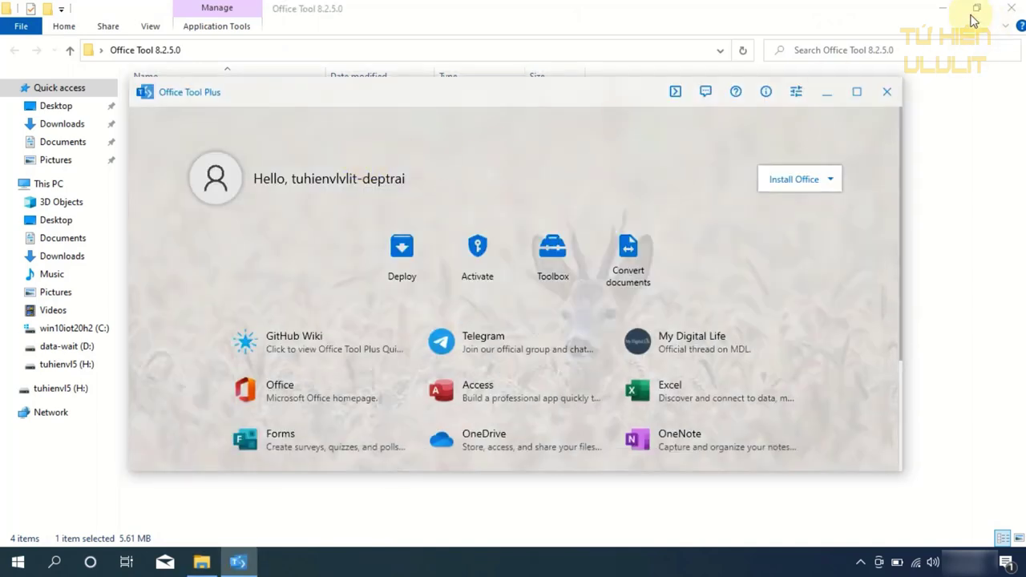
click(945, 12)
click(857, 90)
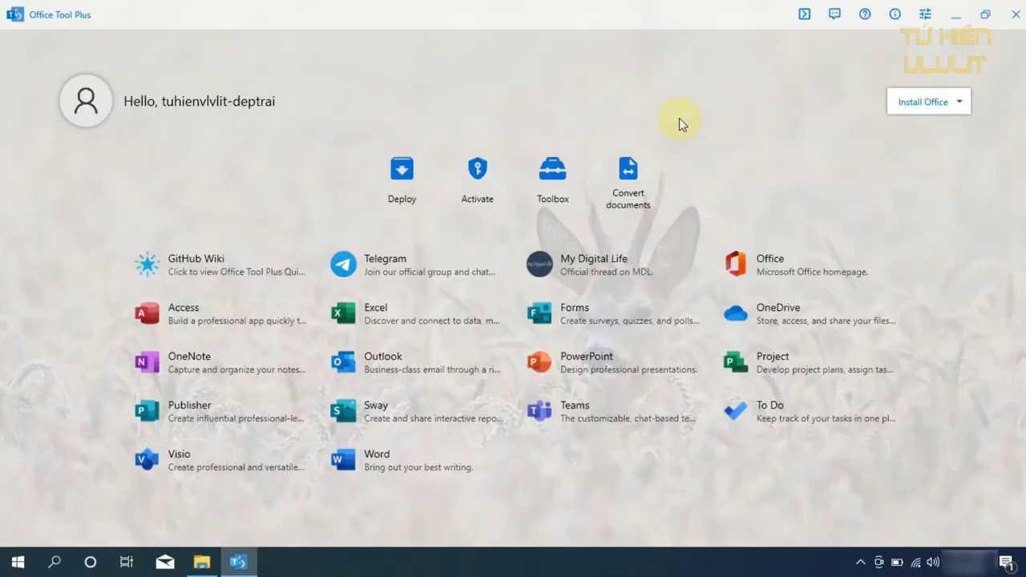
Step: Open the Deploy page and set the deployment architecture to 64 Bit
click(409, 185)
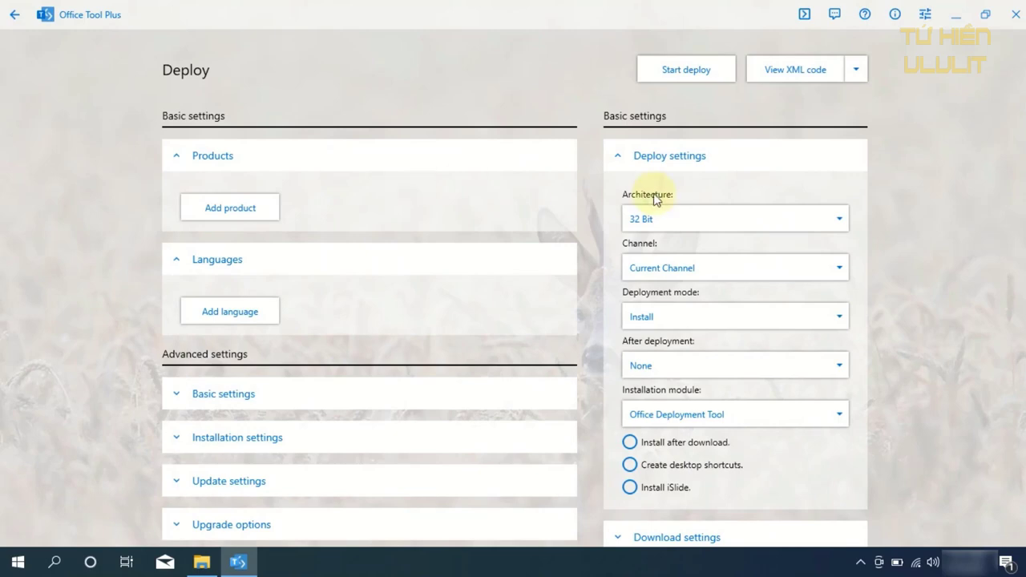
click(666, 220)
click(649, 266)
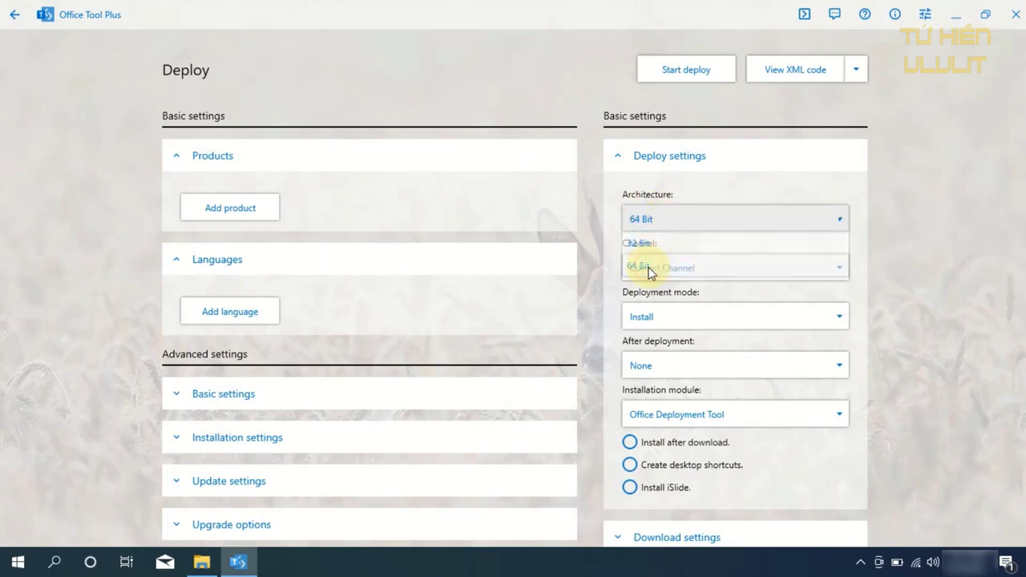
Step: Add four product entries to the deployment, leaving each on Microsoft 365 Apps for Enterprise
click(234, 208)
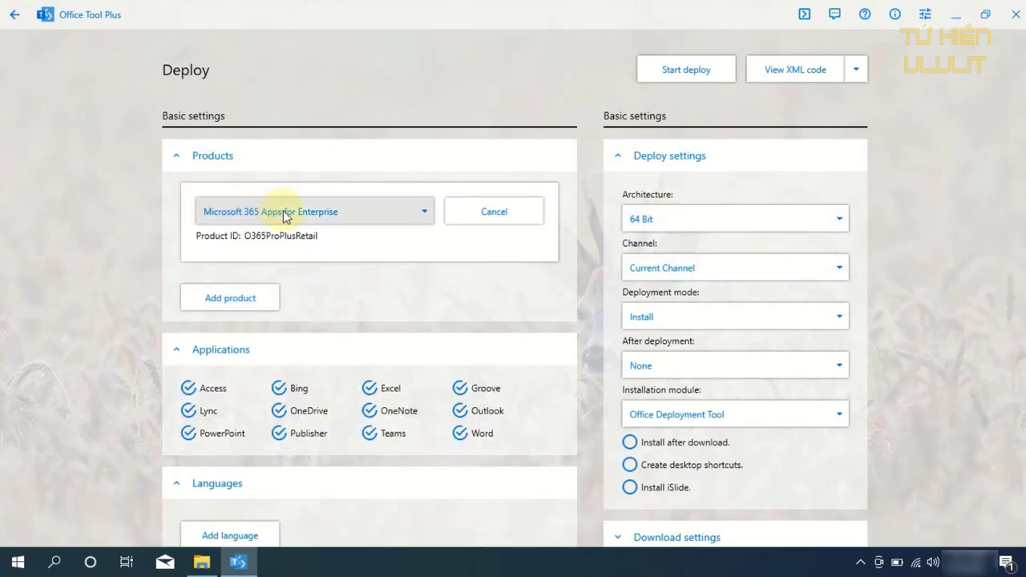
click(283, 212)
click(283, 211)
click(246, 303)
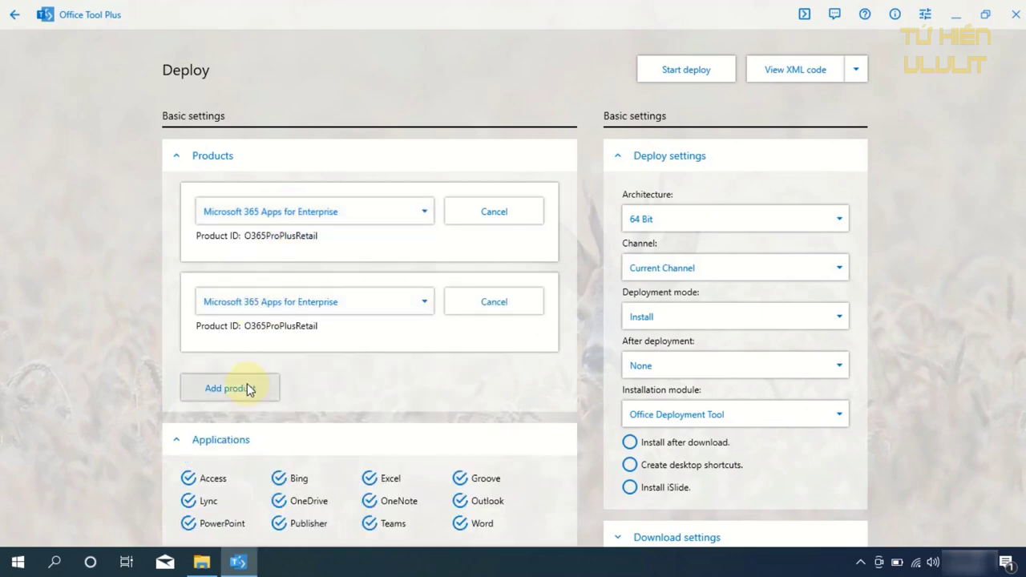
click(242, 389)
click(246, 481)
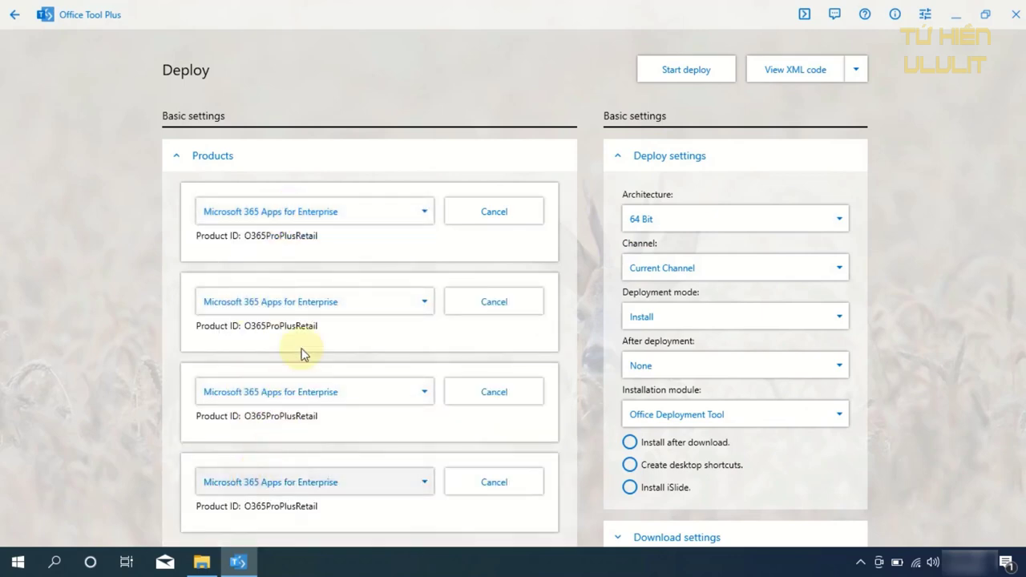
Step: Keep Microsoft 365 Apps for Enterprise as the first product and set the second product to Office Professional Plus 2019
click(346, 212)
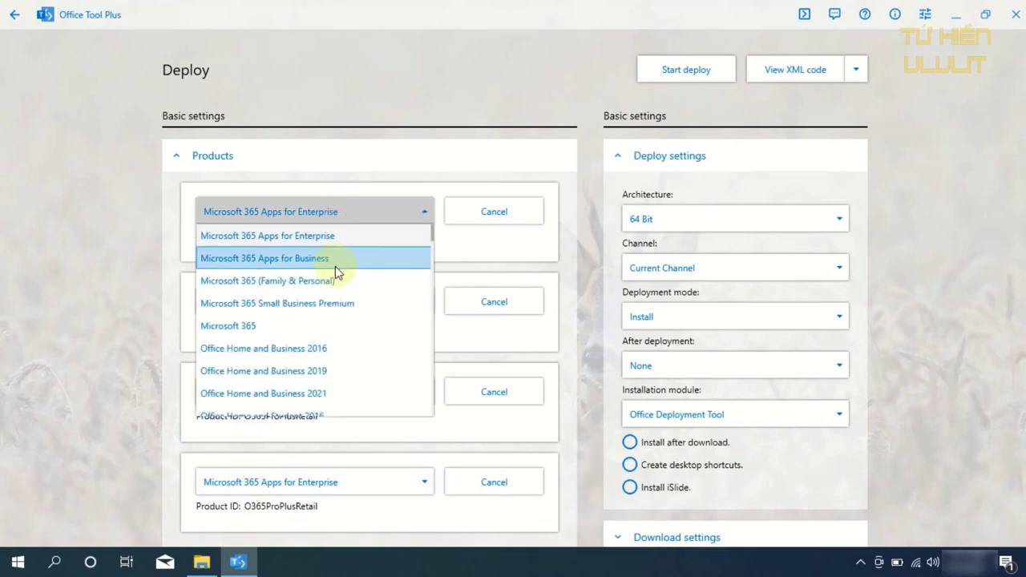
scroll(338, 273, down, 2)
scroll(340, 256, up, 2)
click(347, 211)
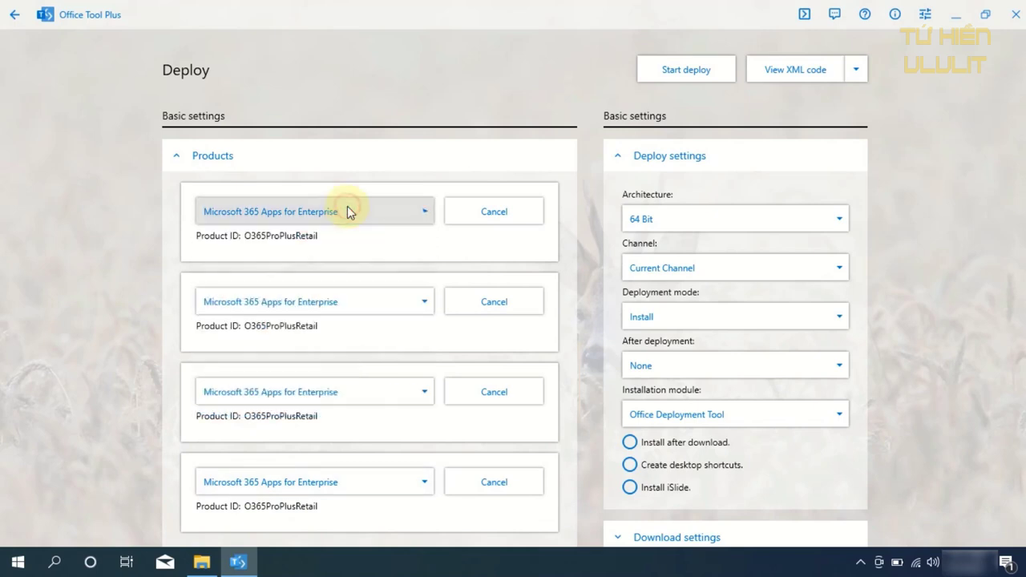
click(301, 303)
scroll(321, 393, down, 2)
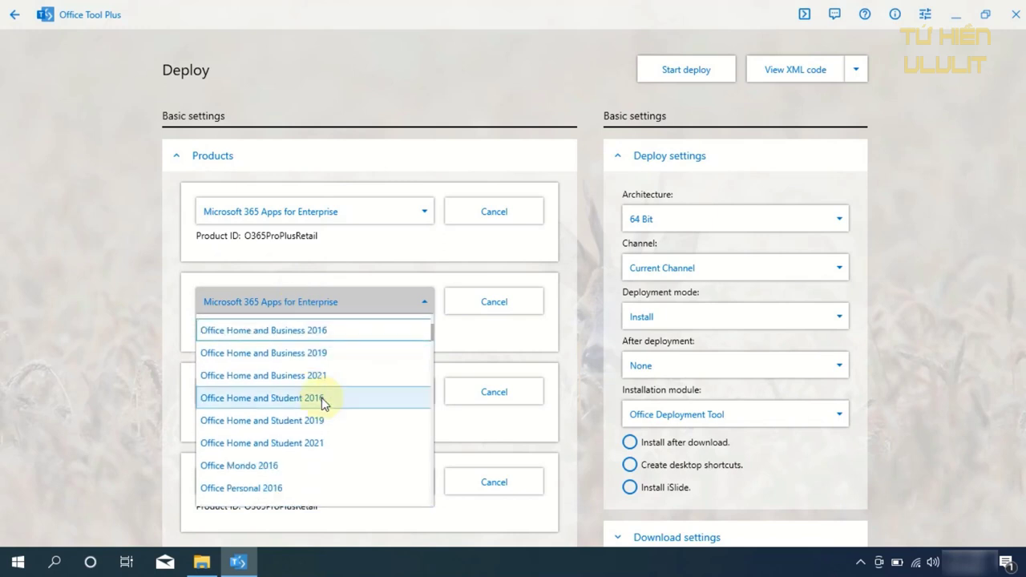
scroll(330, 424, down, 3)
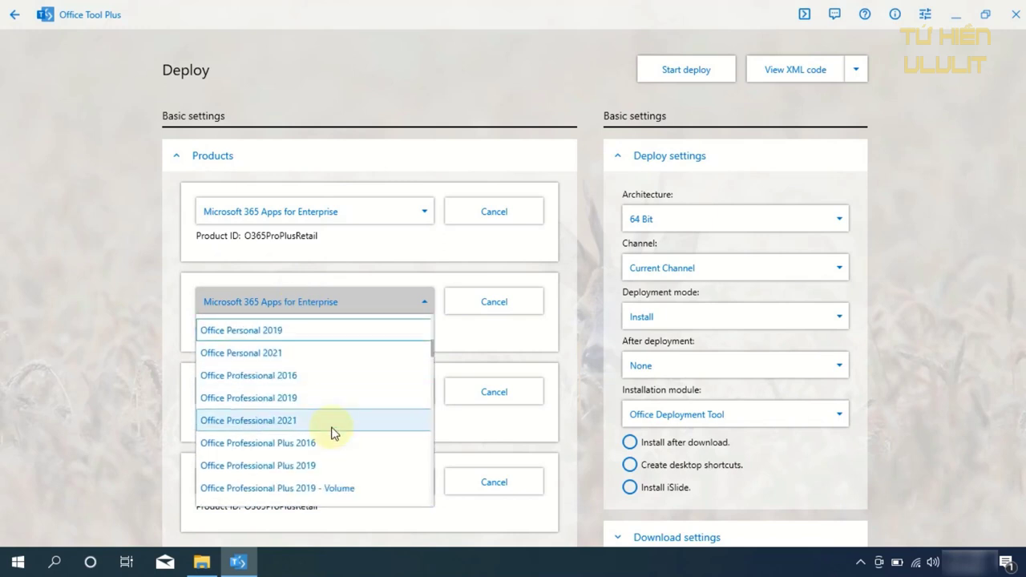
click(302, 465)
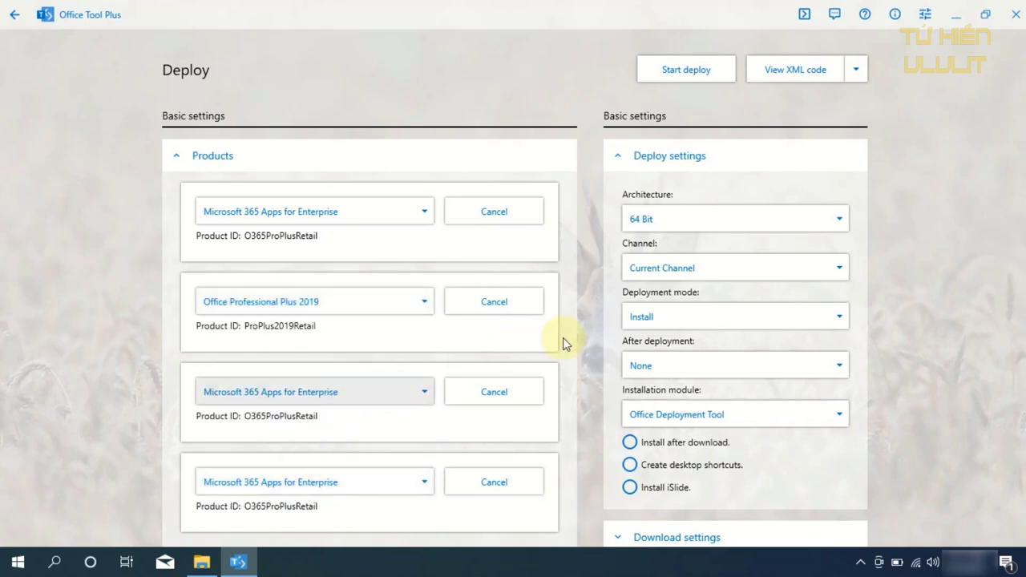
Step: Set the third product entry to Project Professional 2019
click(323, 392)
scroll(355, 321, down, 3)
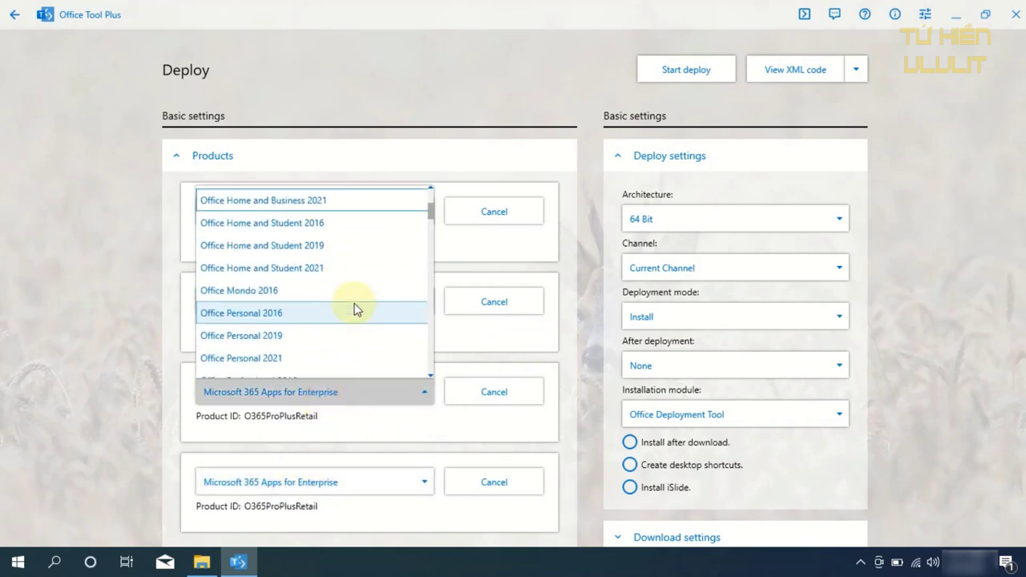
scroll(355, 310, down, 4)
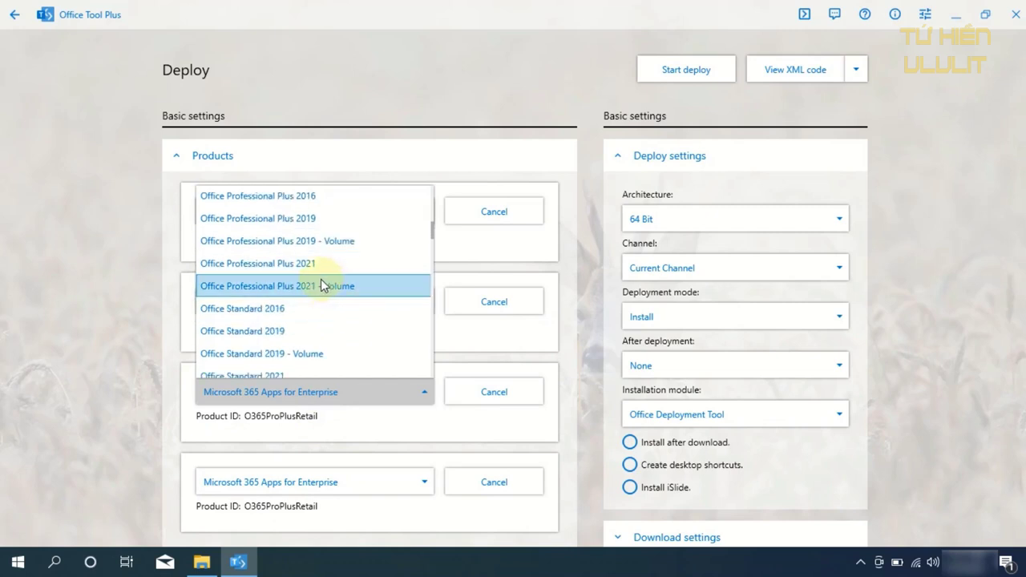
scroll(323, 286, down, 4)
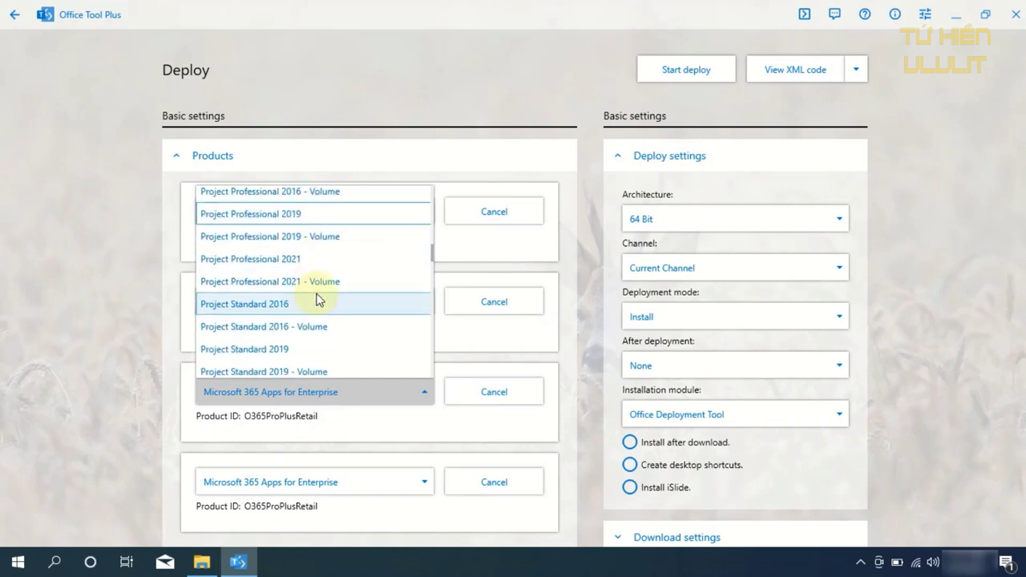
scroll(319, 299, up, 1)
click(292, 255)
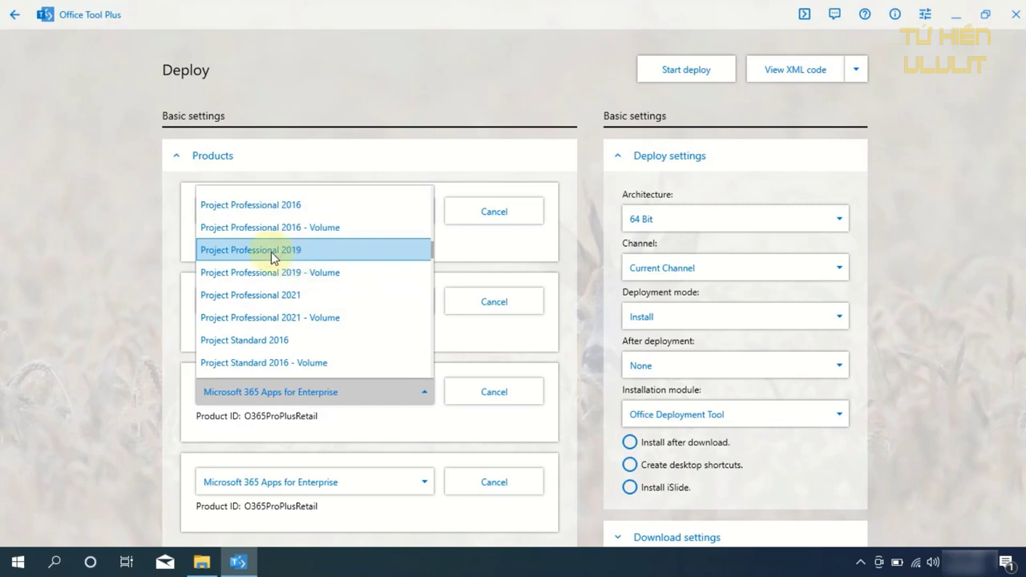
click(271, 250)
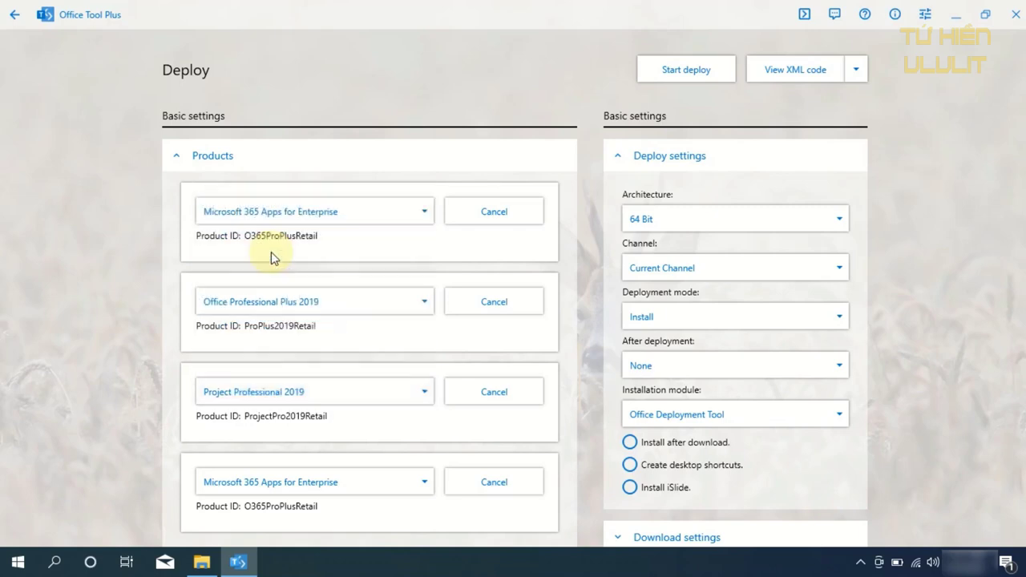
Step: Change the third product entry to Visio Professional 2019
click(383, 398)
scroll(339, 282, down, 5)
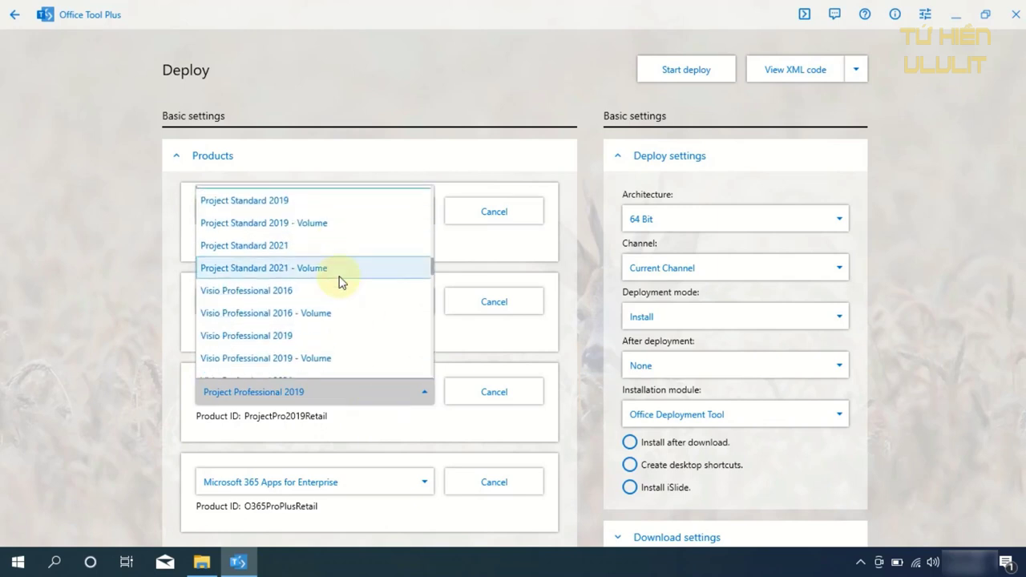
scroll(339, 282, down, 2)
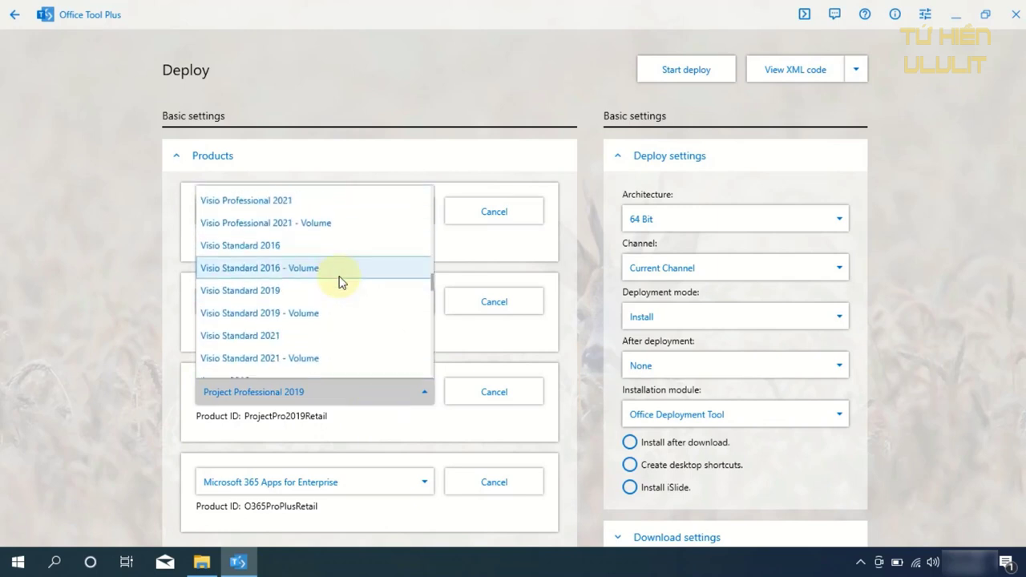
scroll(339, 282, up, 2)
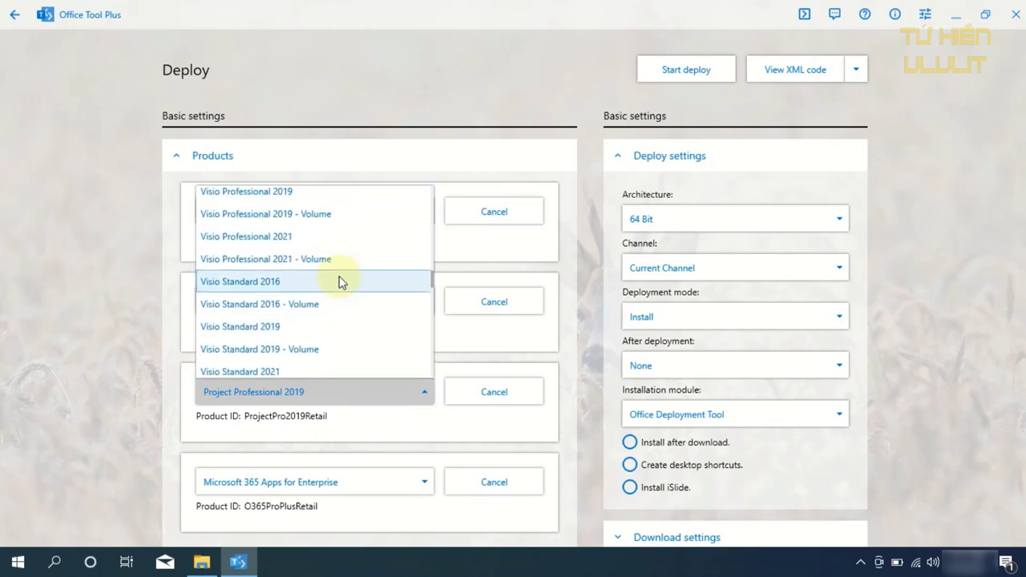
click(257, 199)
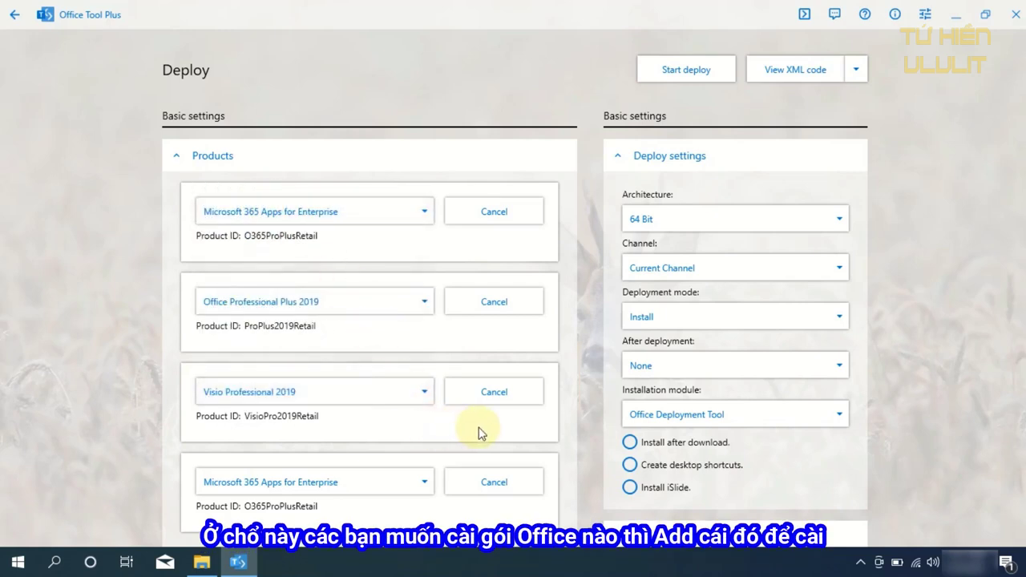
Step: Set the fourth product entry to Project Professional 2019
scroll(499, 436, down, 1)
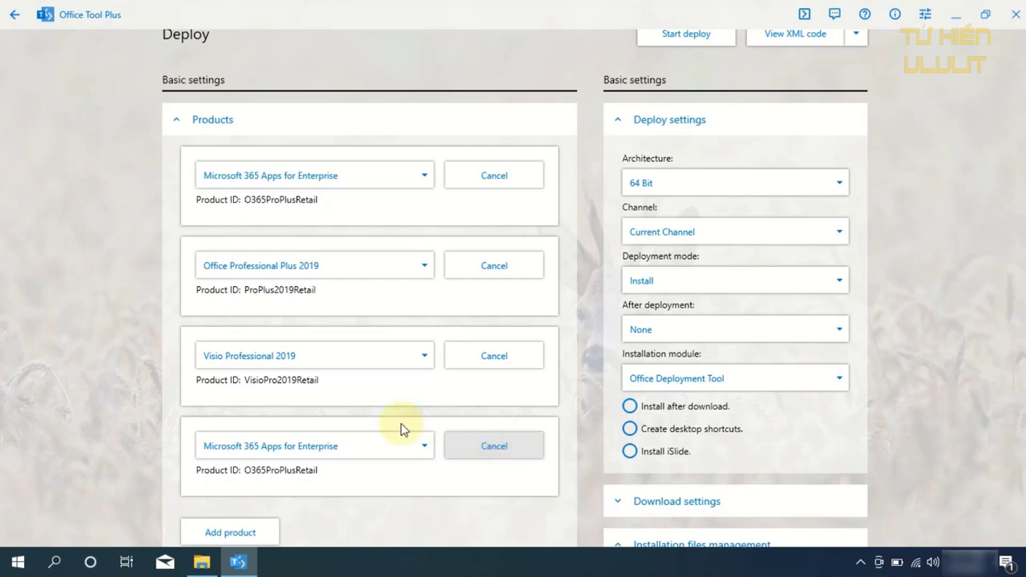
click(328, 446)
scroll(324, 307, down, 7)
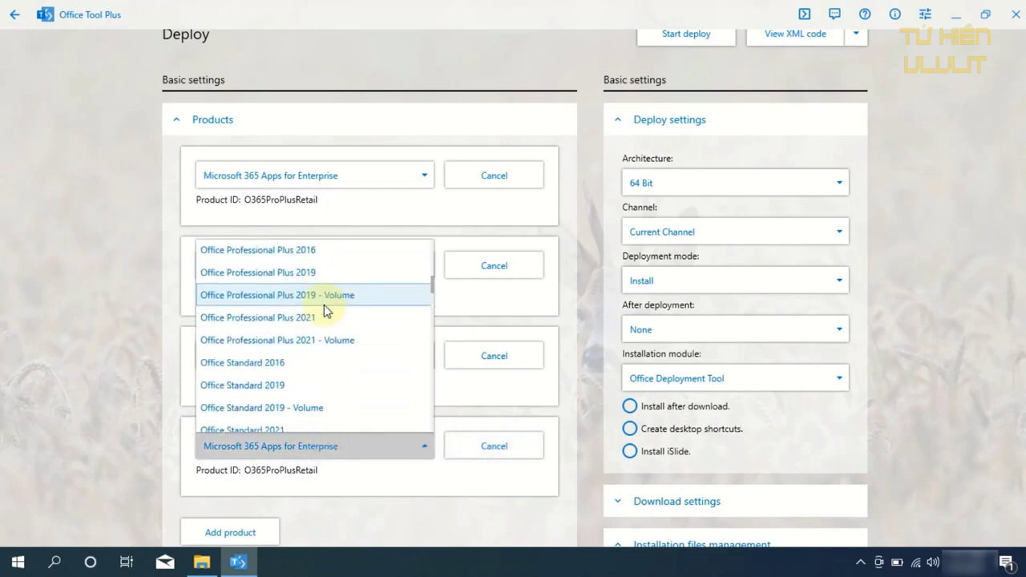
scroll(324, 305, down, 3)
scroll(323, 304, down, 3)
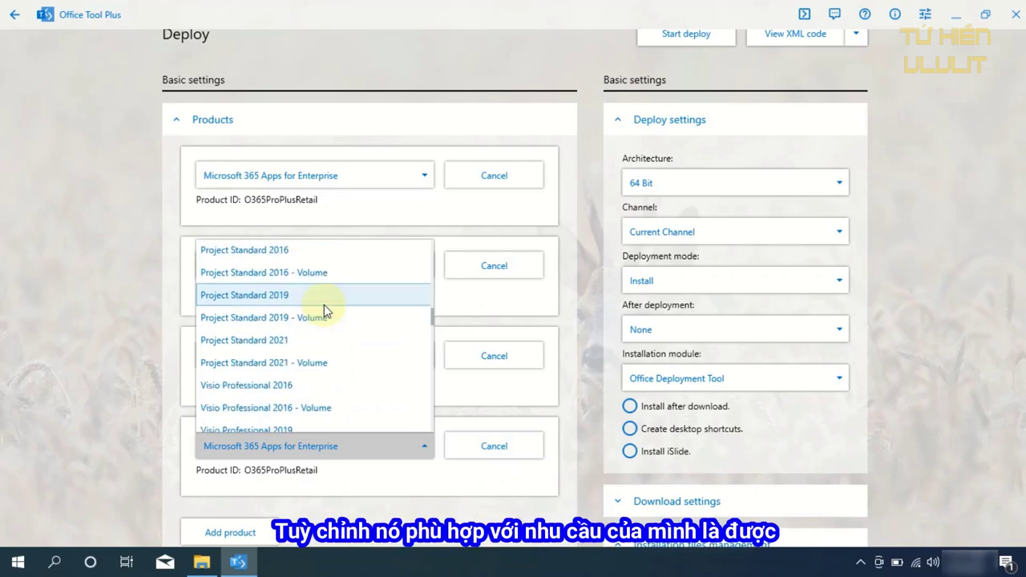
scroll(324, 304, down, 3)
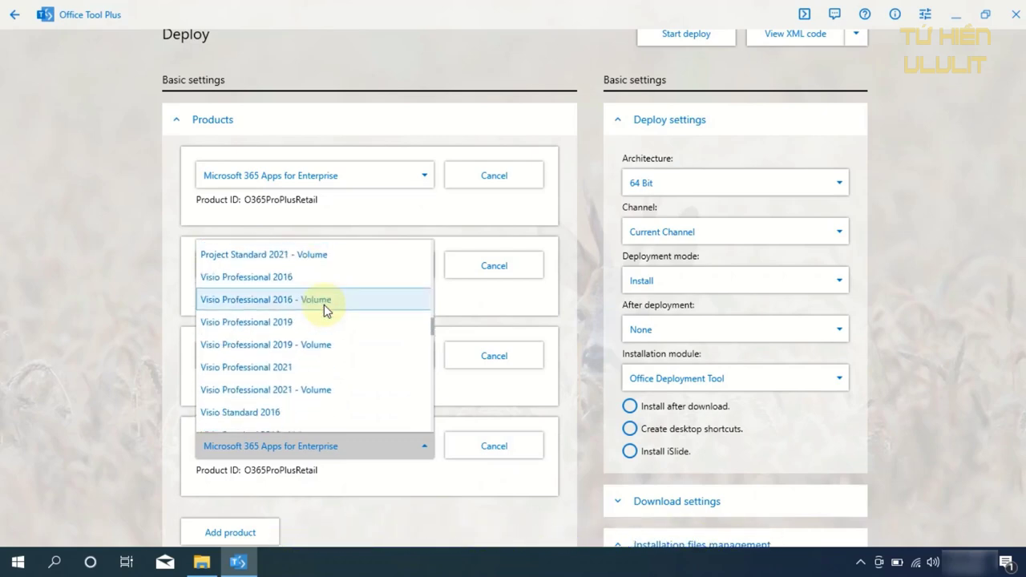
scroll(323, 304, up, 3)
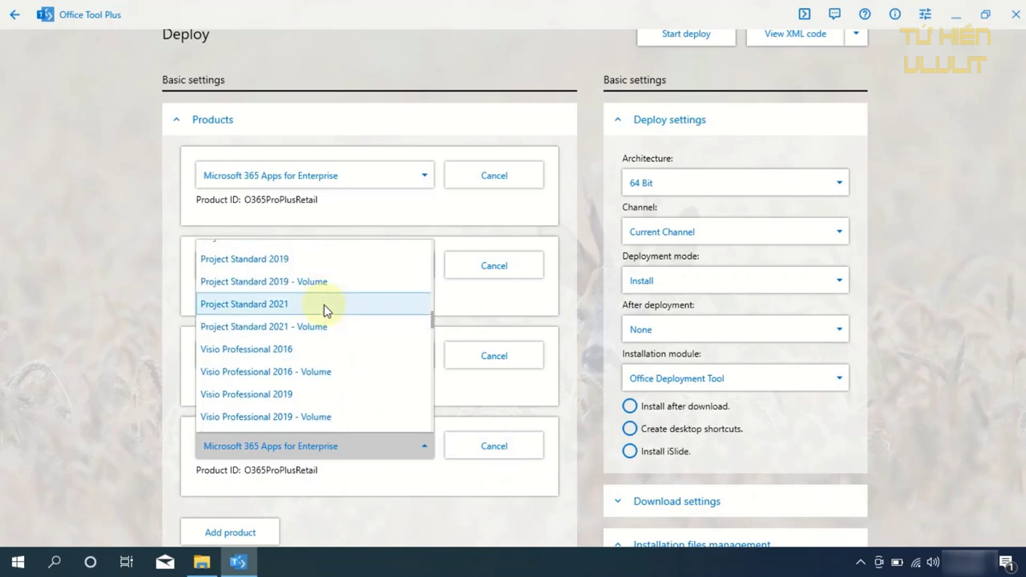
scroll(324, 304, up, 3)
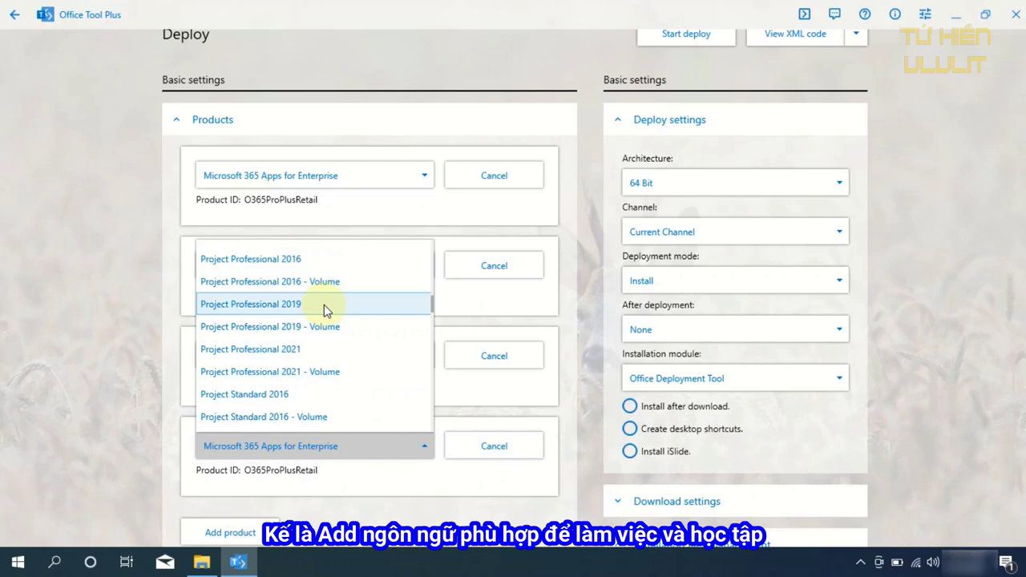
click(323, 305)
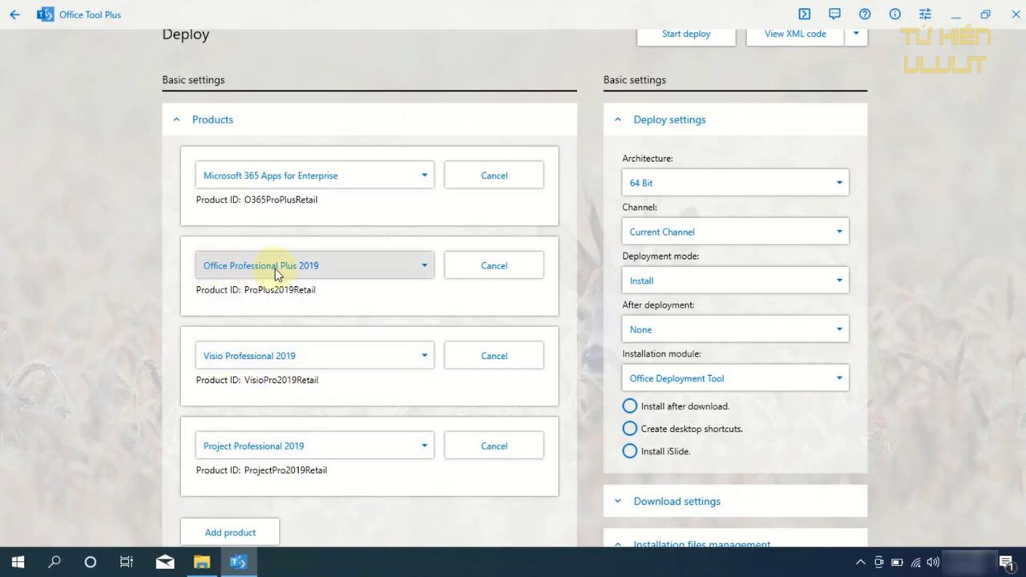
Step: Add a second installation language alongside English (United States) and set it to Tiếng Việt (Việt Nam) - [vi-vn]
scroll(945, 332, down, 3)
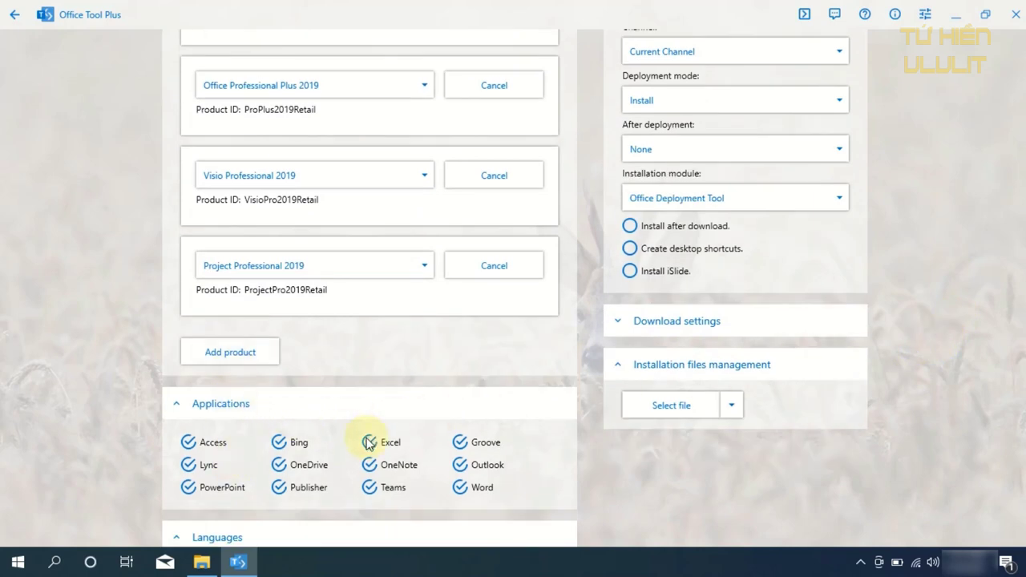
scroll(259, 446, down, 2)
click(254, 446)
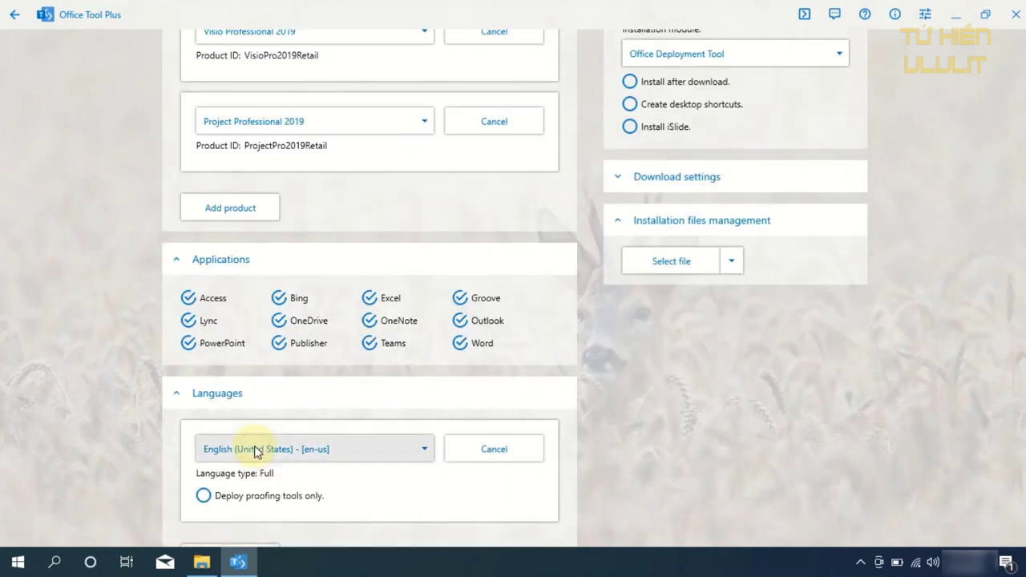
scroll(265, 433, down, 1)
click(230, 483)
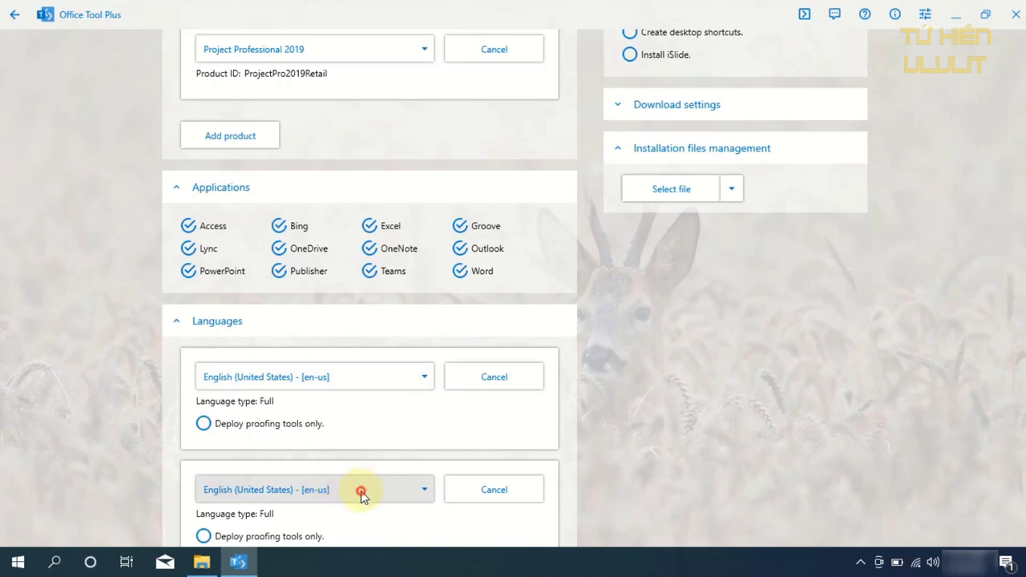
click(361, 490)
scroll(377, 319, down, 10)
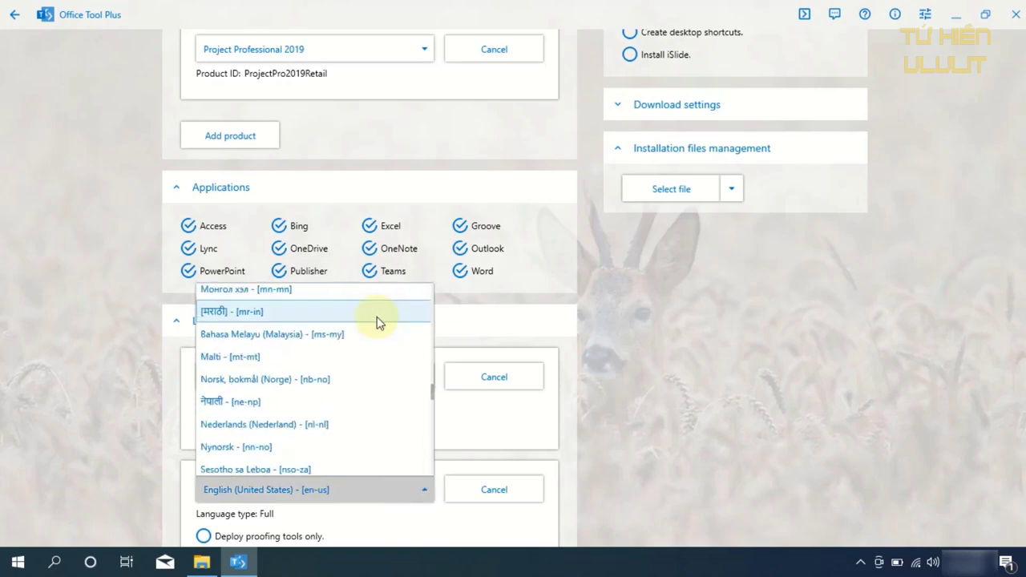
scroll(376, 319, down, 10)
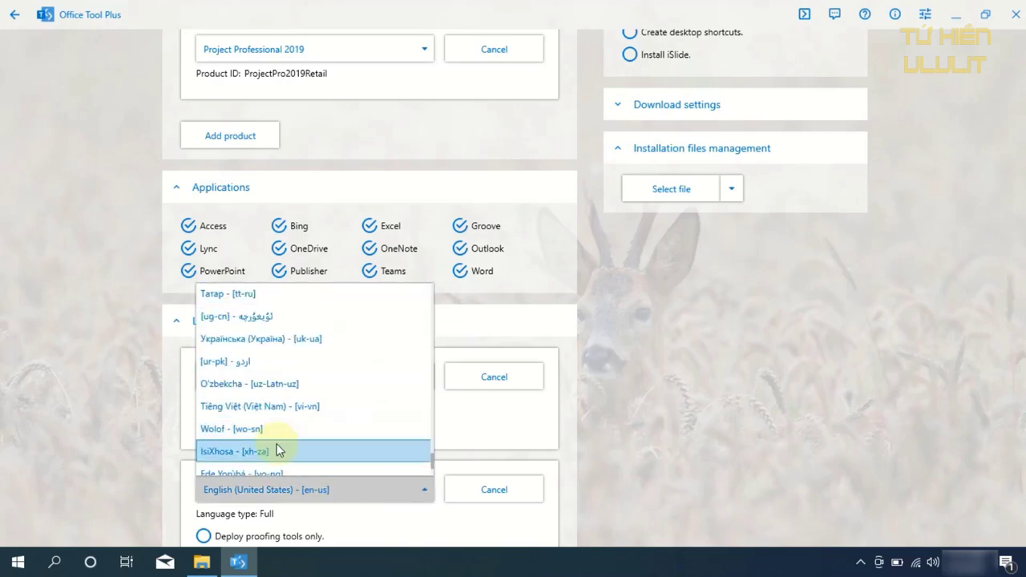
scroll(277, 452, down, 2)
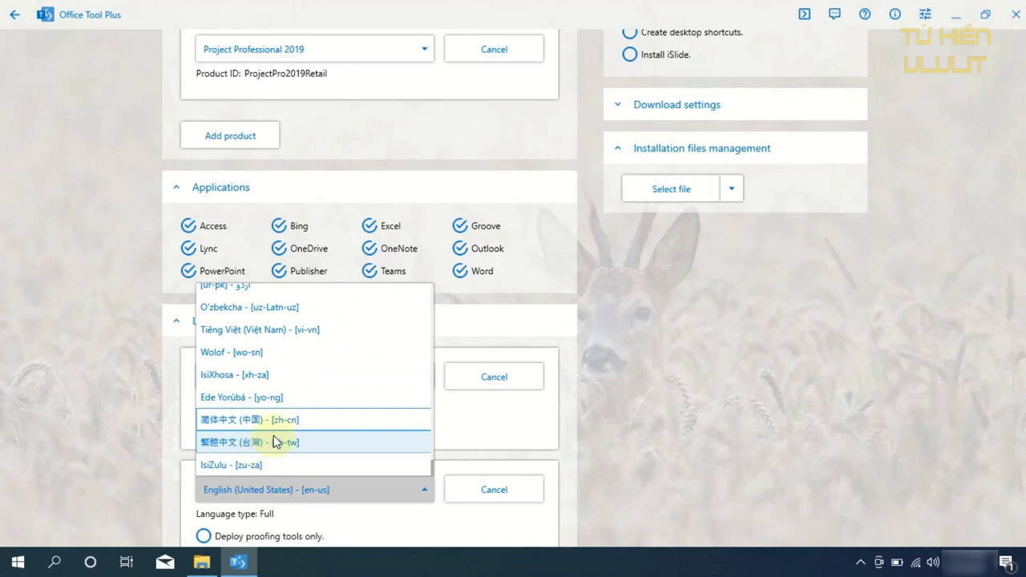
click(288, 329)
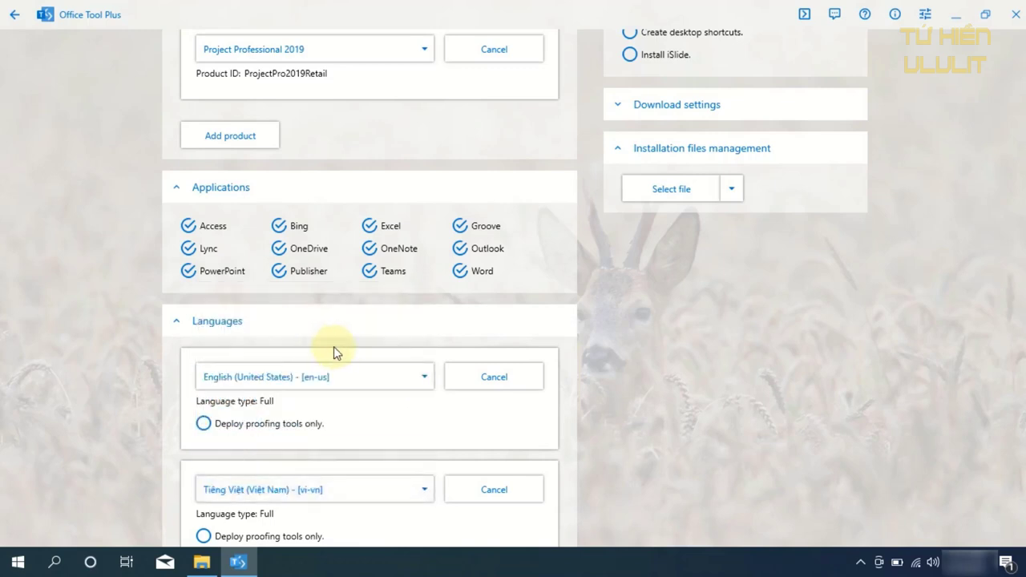
Step: Exclude Bing, OneDrive, Teams, Groove and Lync from the applications to install
click(278, 226)
click(278, 248)
click(371, 270)
click(460, 226)
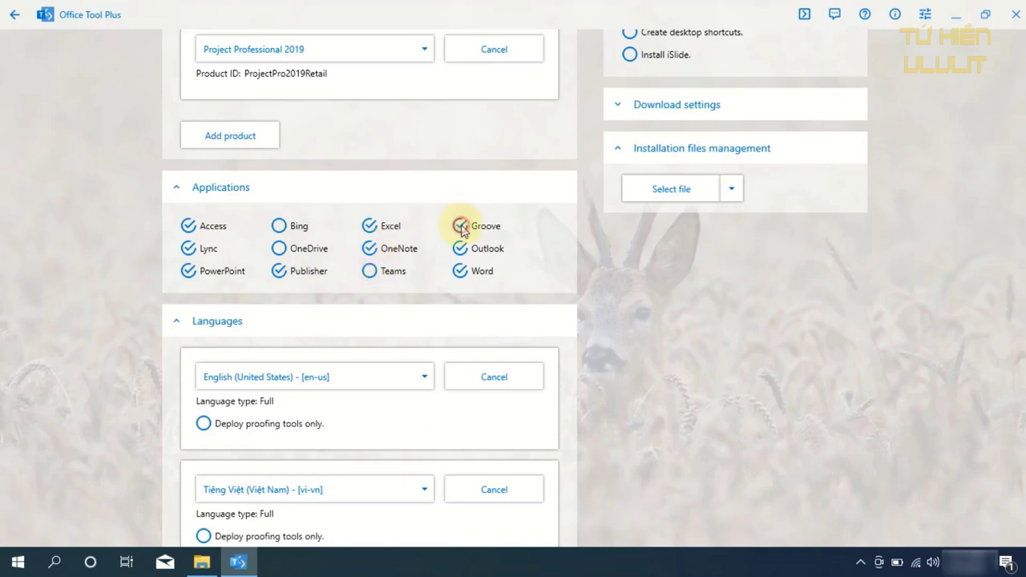
click(188, 248)
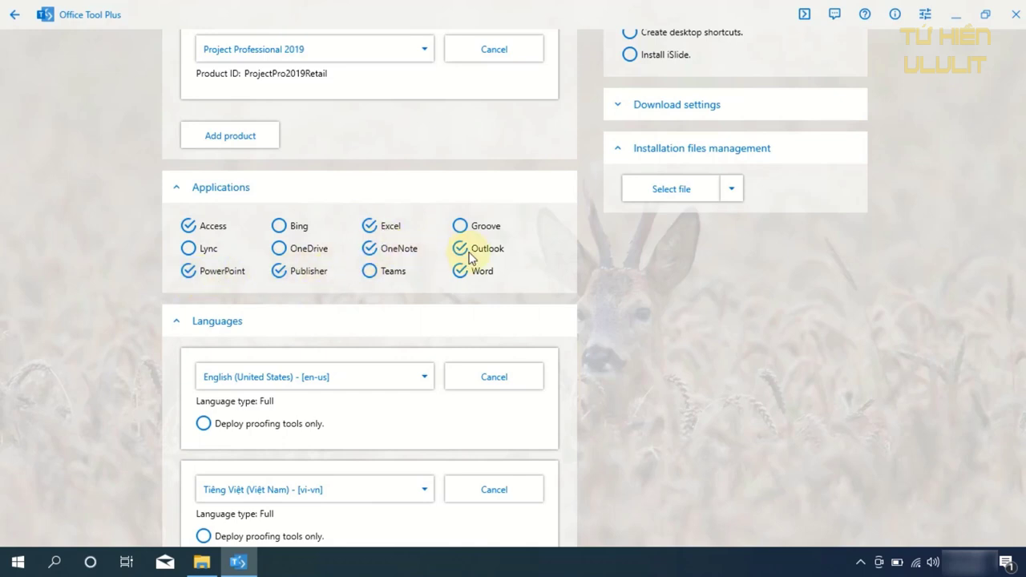
Step: Deploy the configured Office products, accepting the configuration summary, and close the Office installer once installation finishes
scroll(537, 384, down, 3)
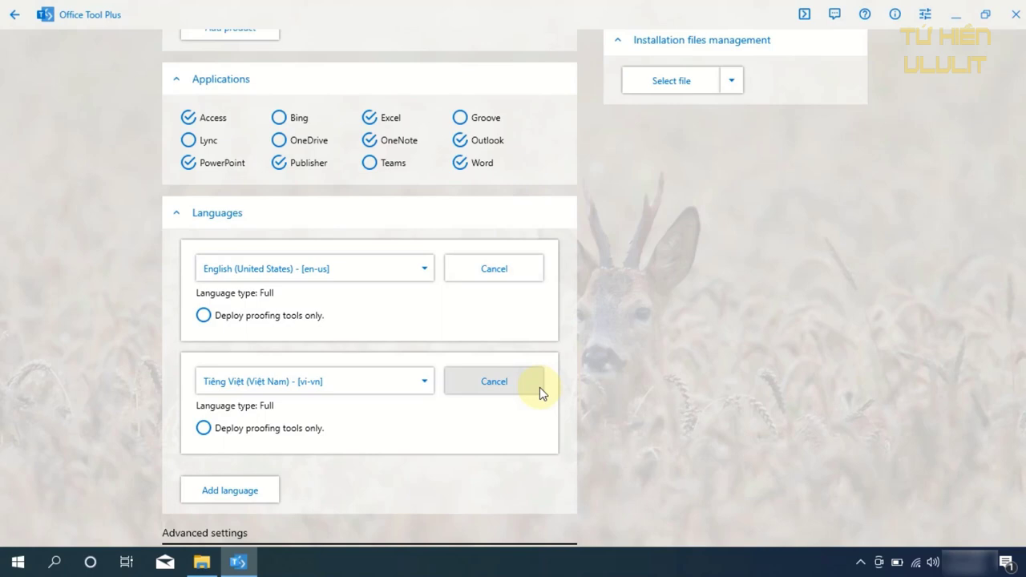
scroll(539, 387, up, 12)
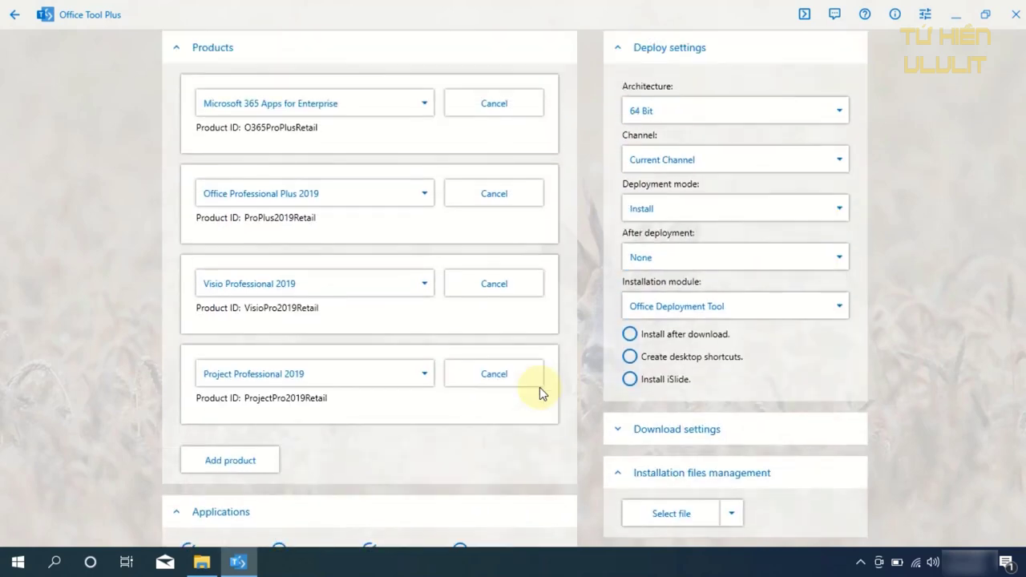
scroll(539, 387, up, 3)
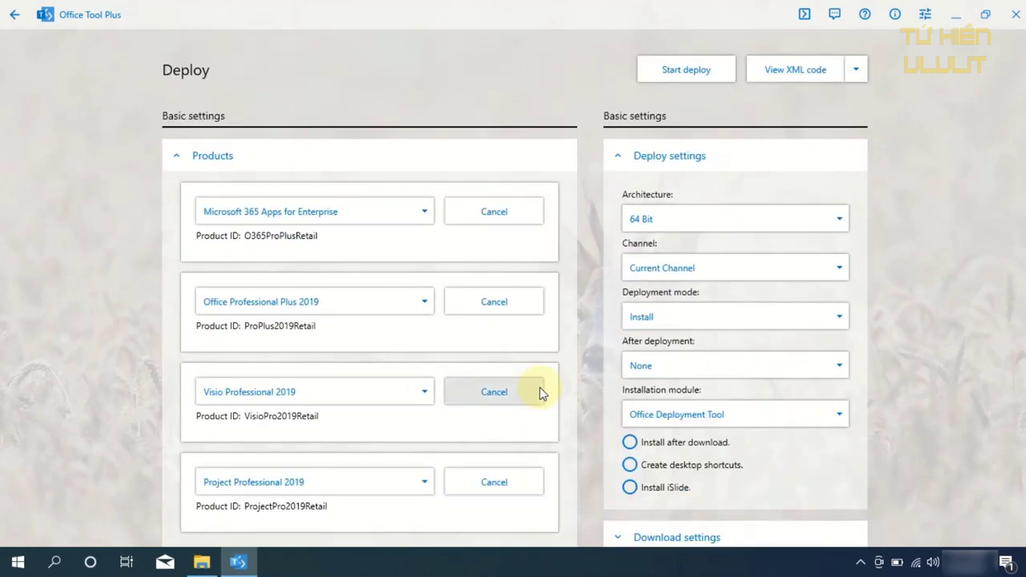
click(685, 83)
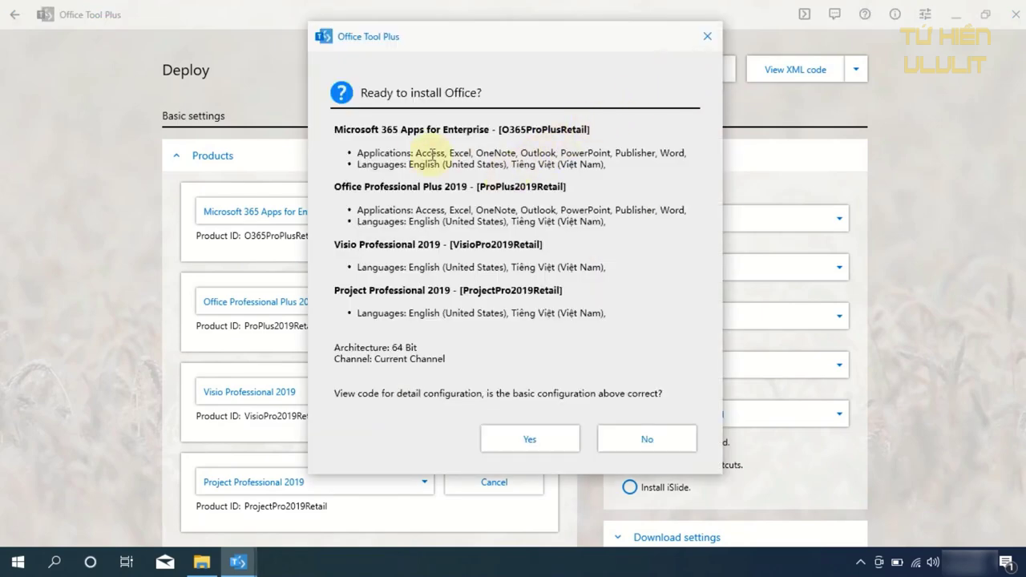
drag(415, 153, 685, 153)
click(641, 230)
click(532, 441)
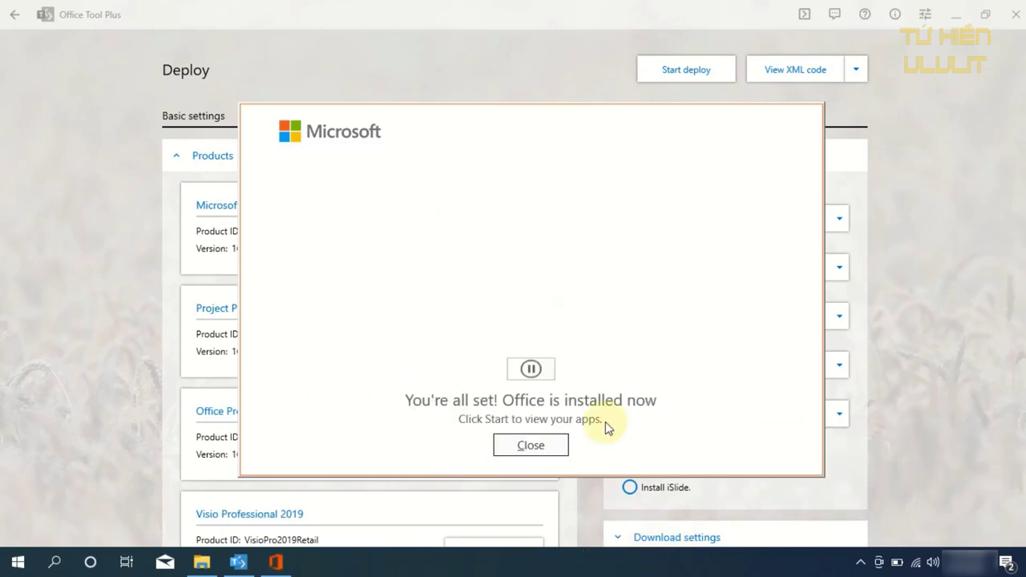
click(535, 447)
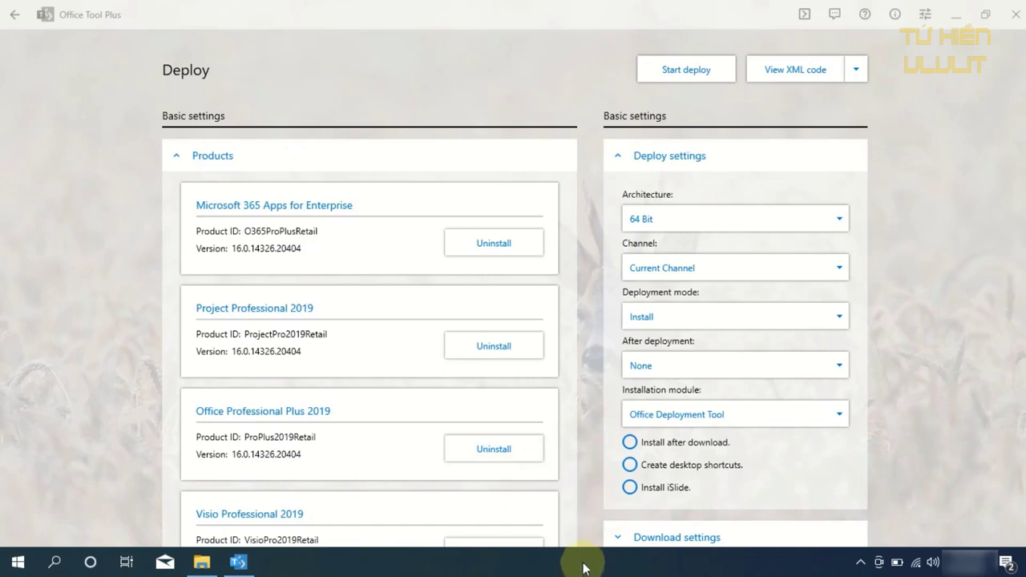
mouse_move(246, 564)
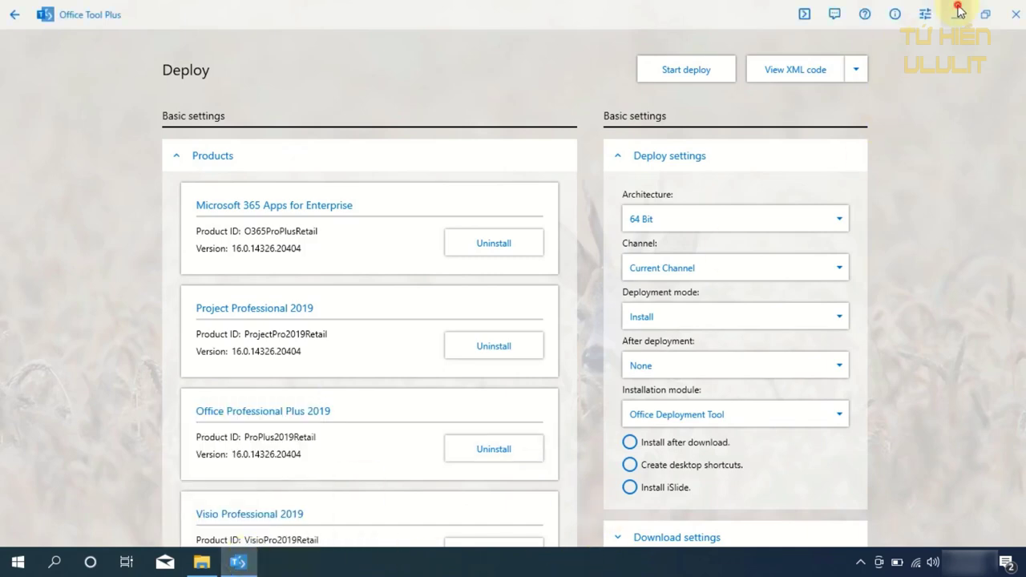